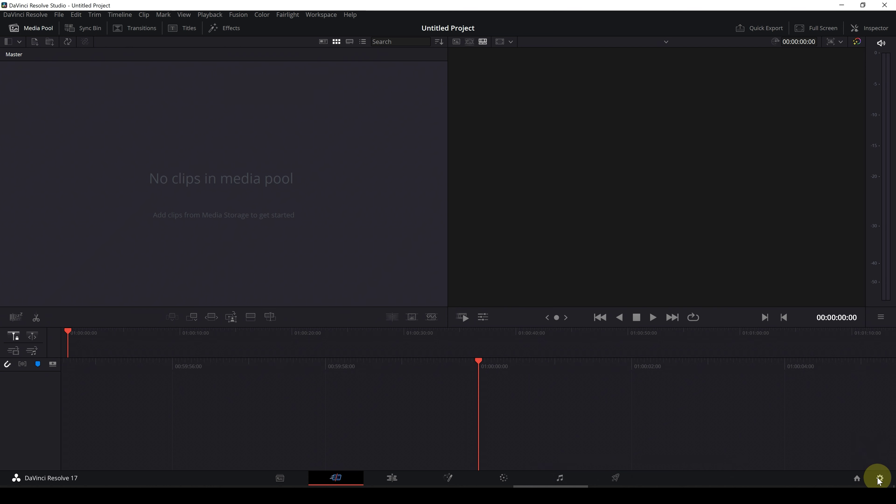
# Step: Set the project timeline to 3840x2160 Ultra HD at 30 fps
pyautogui.click(879, 478)
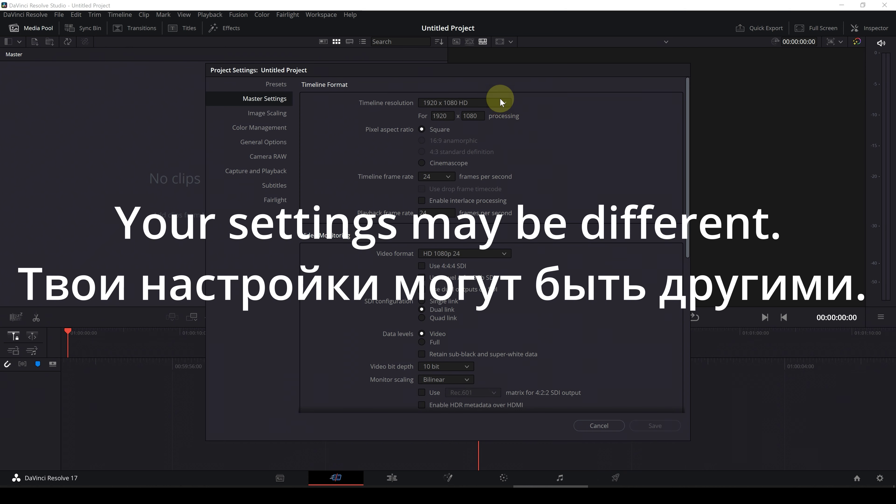
pyautogui.click(501, 99)
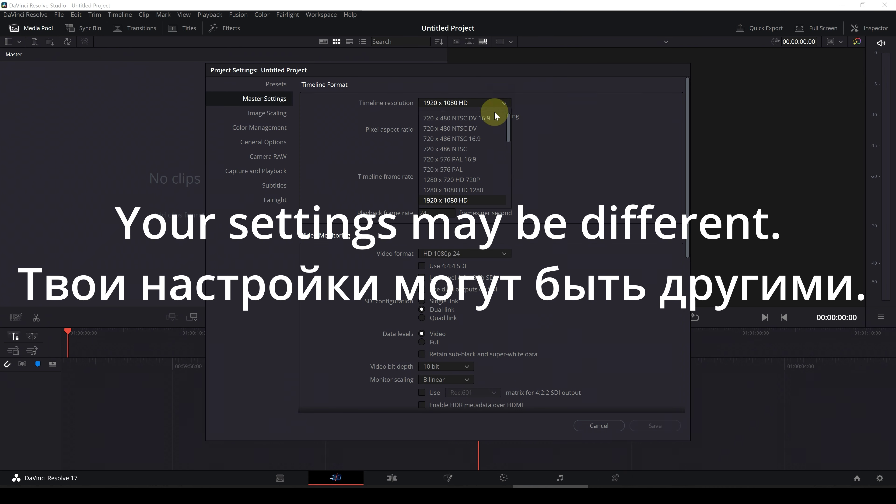
pyautogui.click(461, 190)
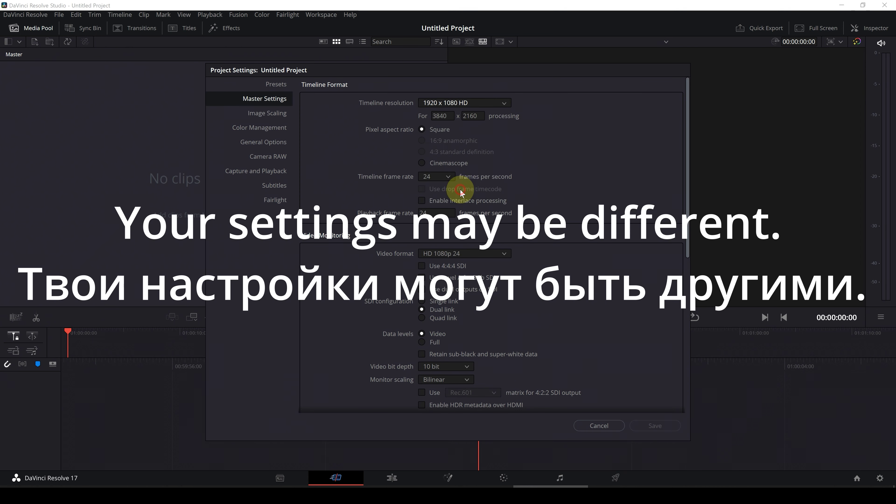
pyautogui.click(446, 179)
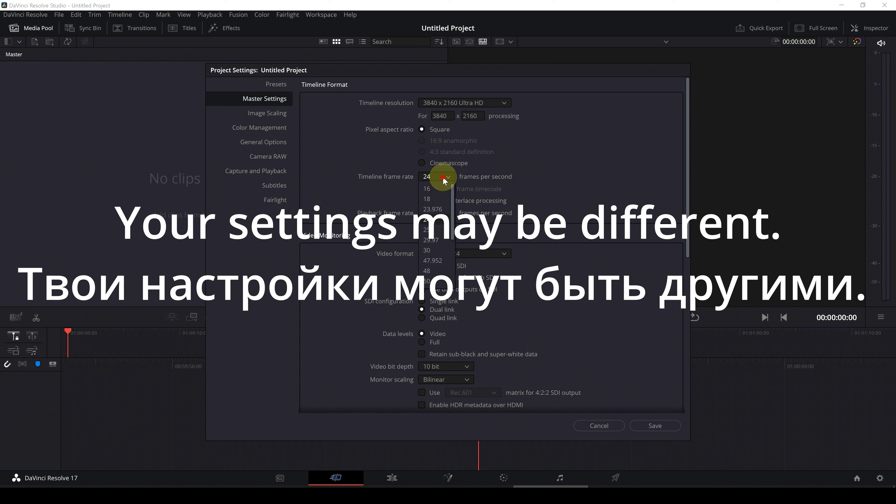
pyautogui.click(428, 252)
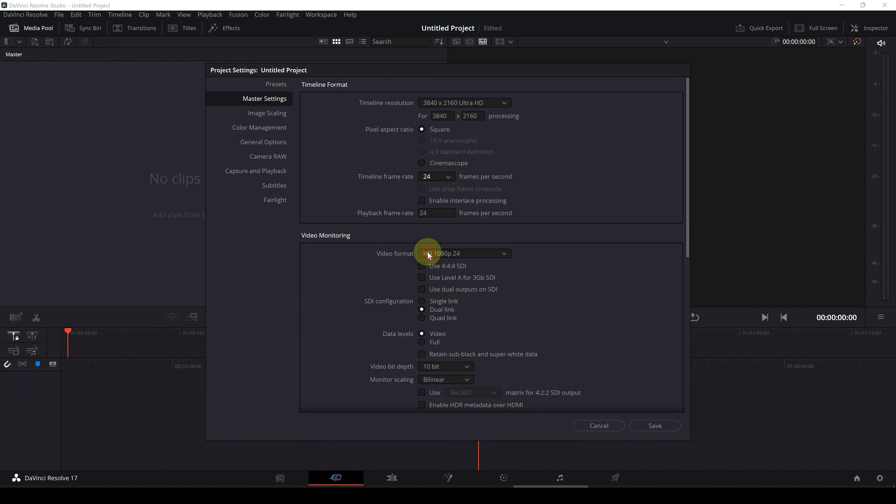
# Step: Use DaVinci YRGB Color Managed science with HDR processing and an HDR PQ output color space
pyautogui.click(264, 127)
pyautogui.click(439, 105)
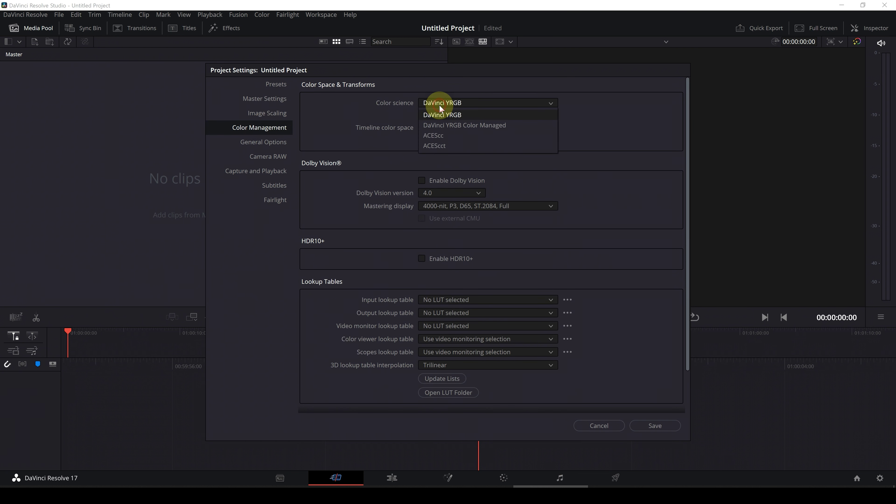
pyautogui.click(445, 122)
pyautogui.click(446, 131)
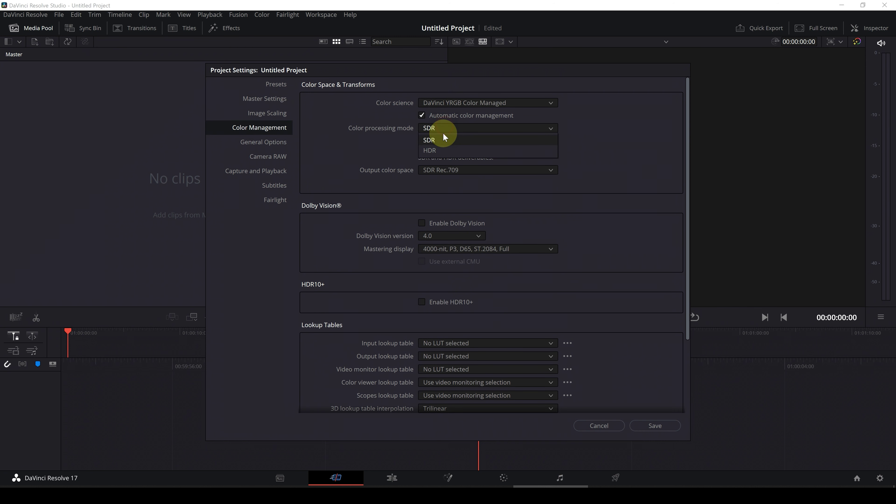
pyautogui.click(443, 139)
pyautogui.click(444, 172)
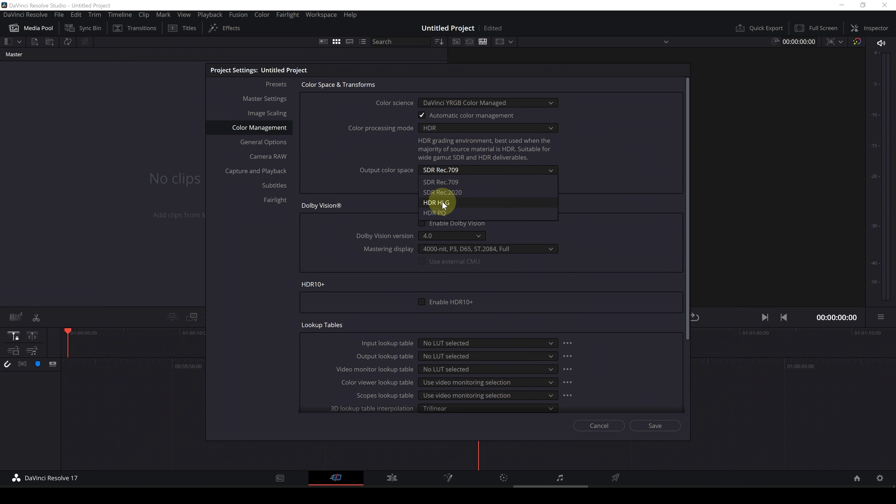
pyautogui.click(439, 212)
# Step: Decode CinemaDNG RAW using project settings in Blackmagic Design color space, and save the settings
pyautogui.click(290, 157)
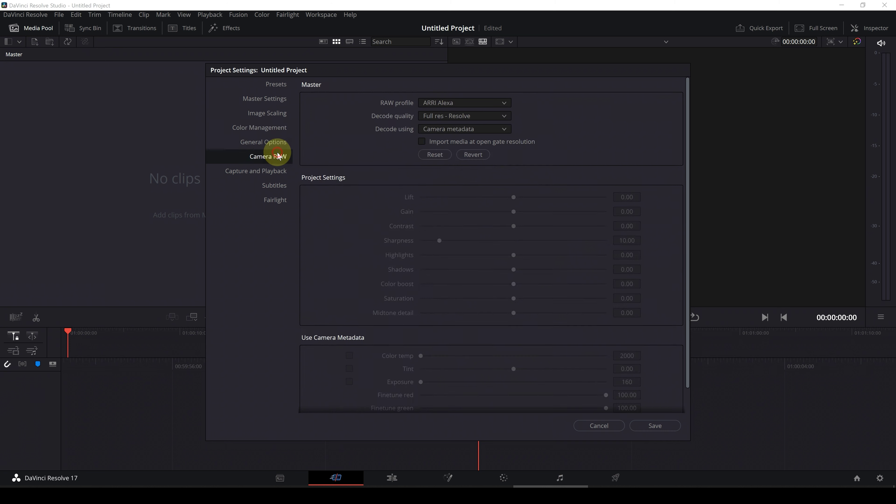
pyautogui.click(446, 103)
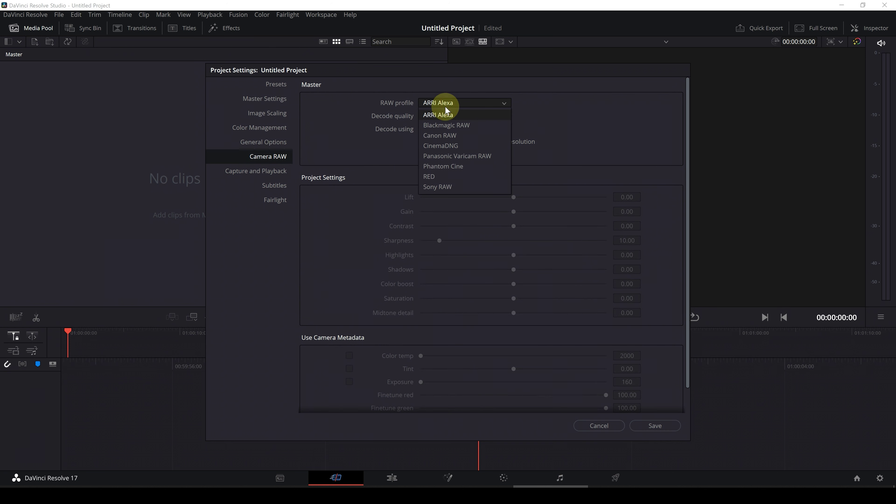
pyautogui.click(446, 146)
pyautogui.click(449, 134)
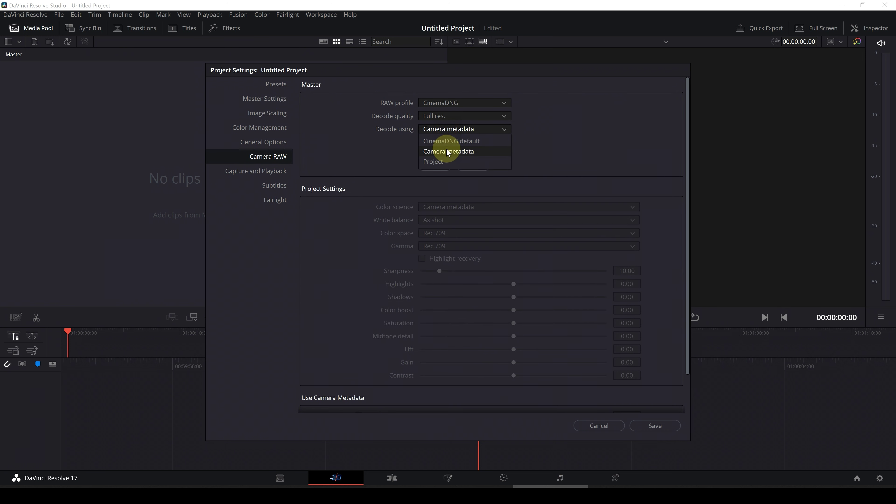
pyautogui.click(435, 160)
pyautogui.click(441, 234)
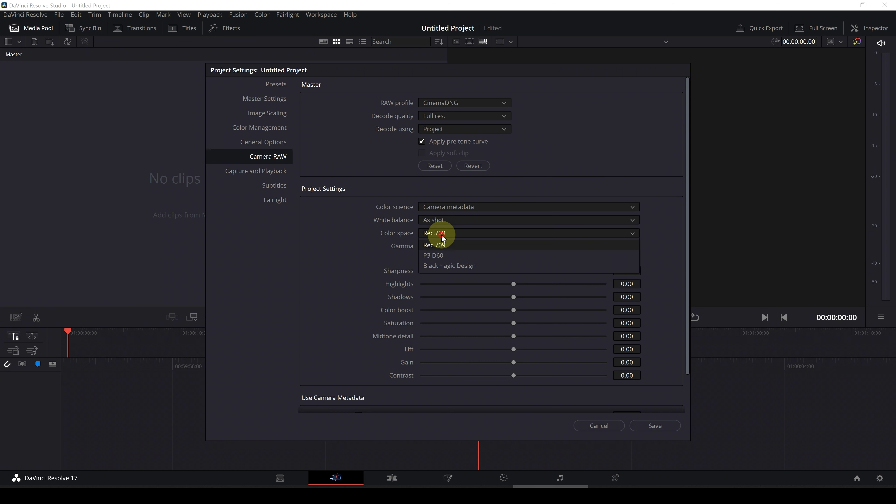
pyautogui.click(439, 266)
pyautogui.scroll(-1, 345, 268)
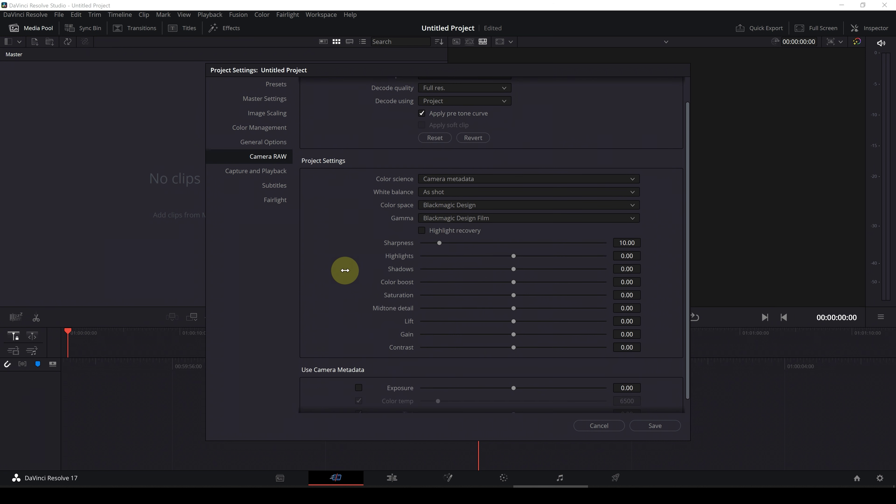
pyautogui.scroll(-1, 346, 273)
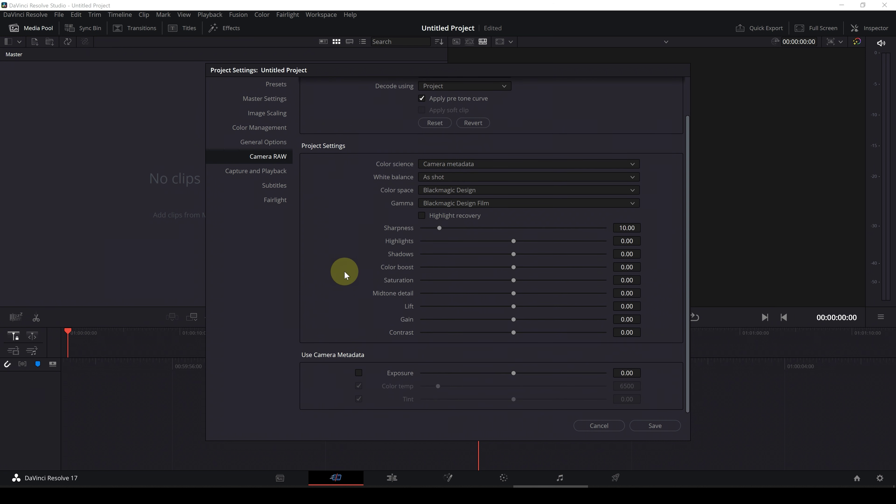
pyautogui.click(653, 431)
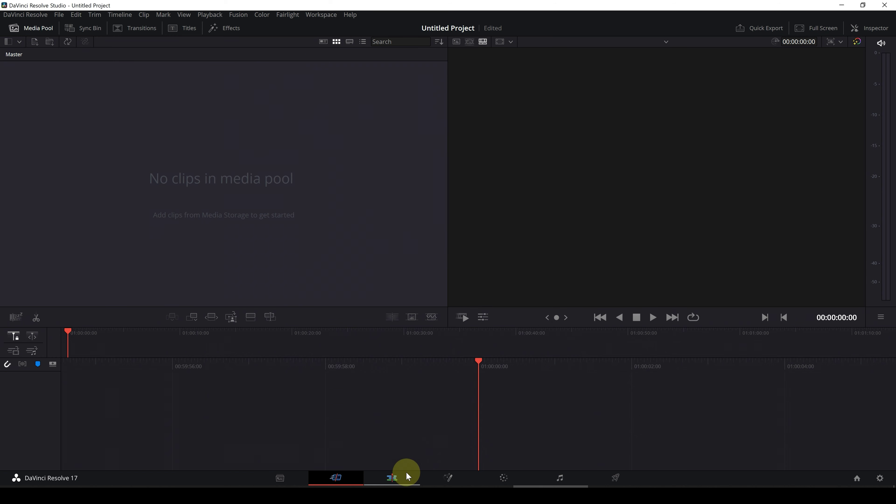
# Step: On the Edit page, drag the recorded footage folder onto the timeline
pyautogui.click(391, 475)
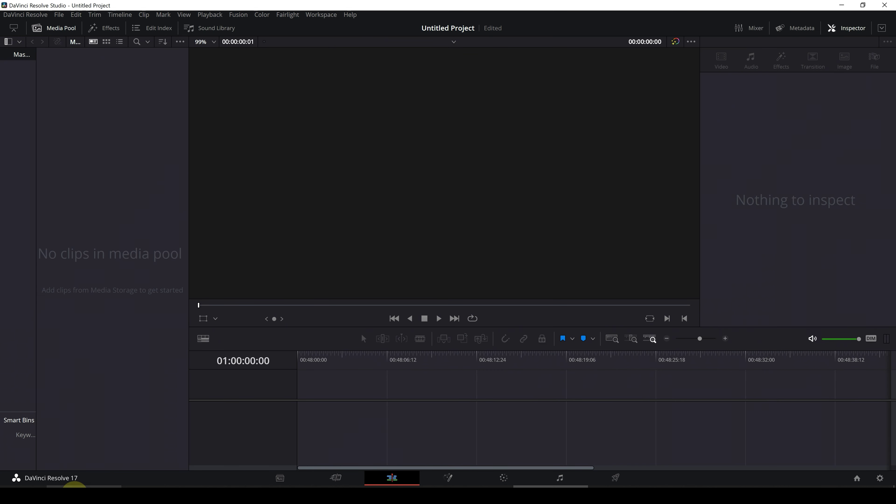
pyautogui.click(73, 60)
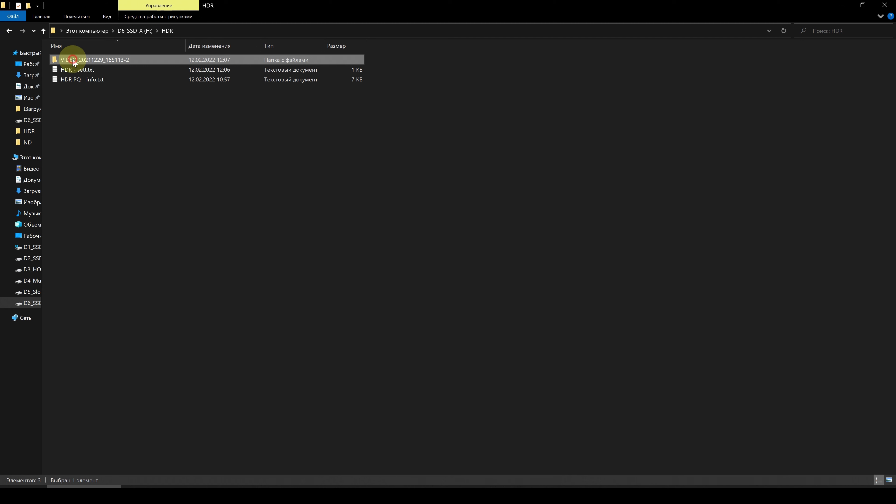
pyautogui.moveTo(73, 60)
pyautogui.mouseDown()
pyautogui.moveTo(539, 485)
pyautogui.moveTo(296, 409)
pyautogui.mouseUp()
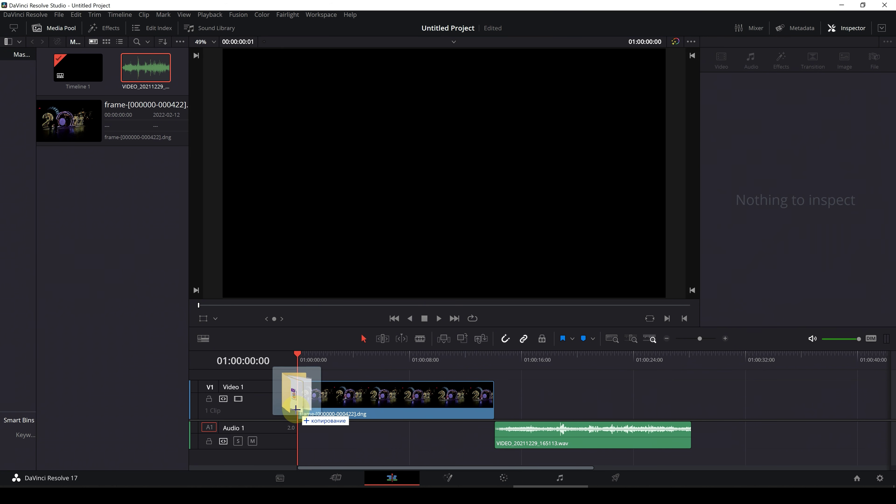
# Step: Delete the A1 audio clip, set the DNG clip's Inspector scaling to Fill, then go to the Color page
pyautogui.click(531, 436)
pyautogui.press('Delete')
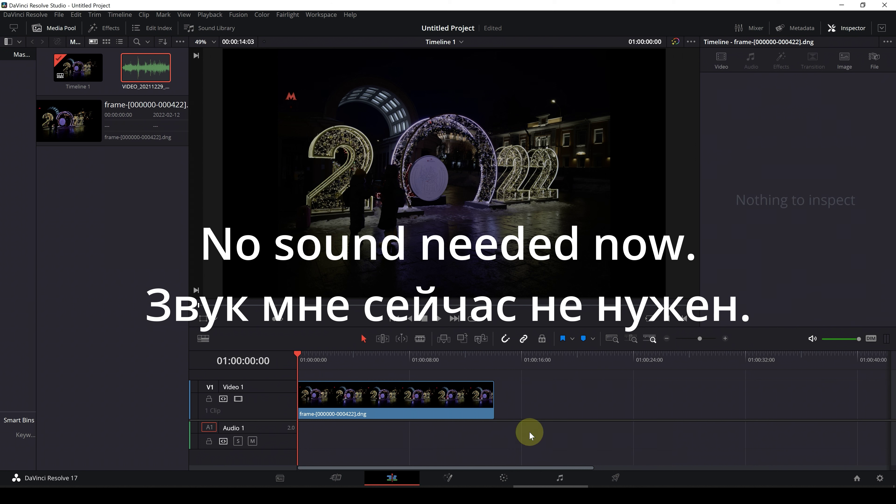
pyautogui.click(452, 401)
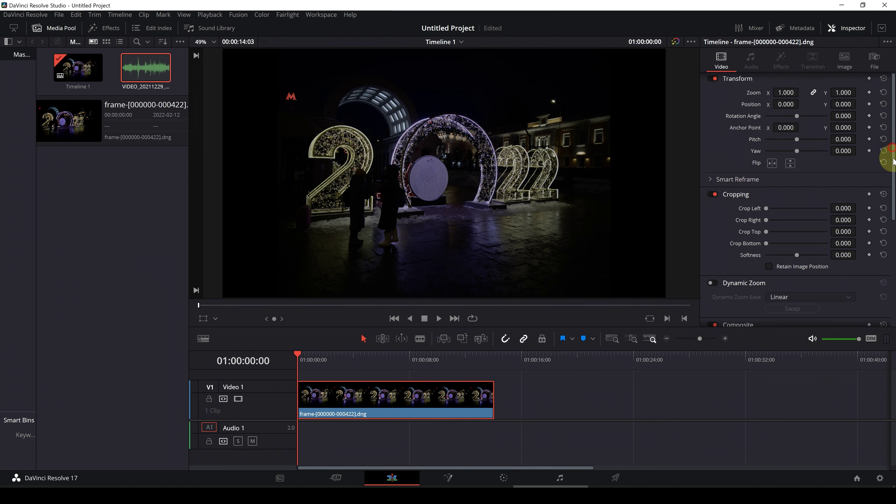
pyautogui.moveTo(894, 153); pyautogui.dragTo(887, 296)
pyautogui.click(806, 295)
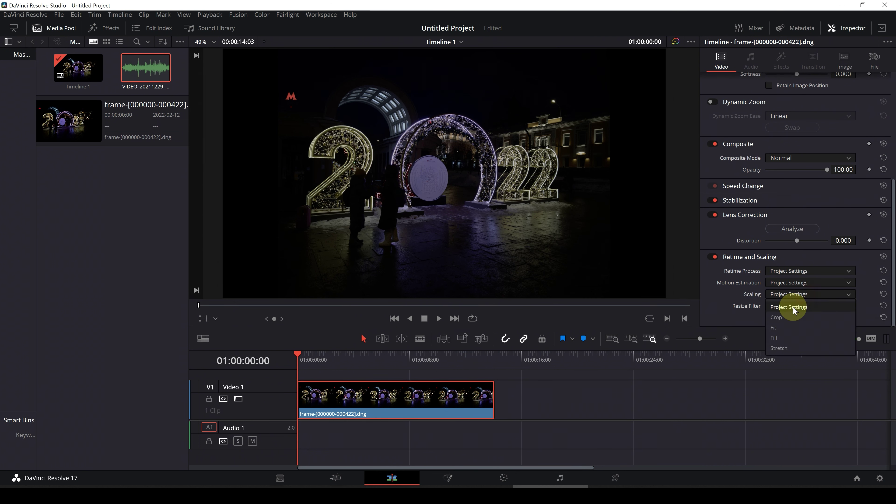
pyautogui.click(783, 334)
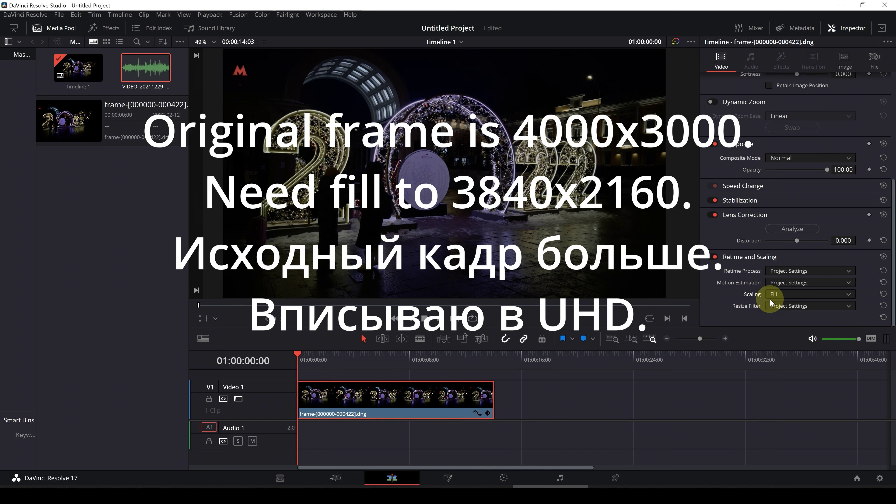
pyautogui.click(504, 479)
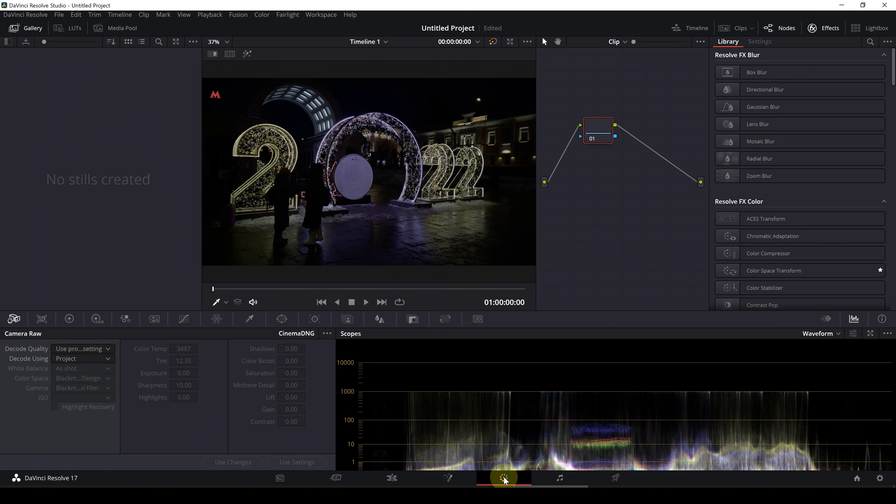
# Step: Switch the node graph to Timeline level and add a serial node
pyautogui.click(614, 42)
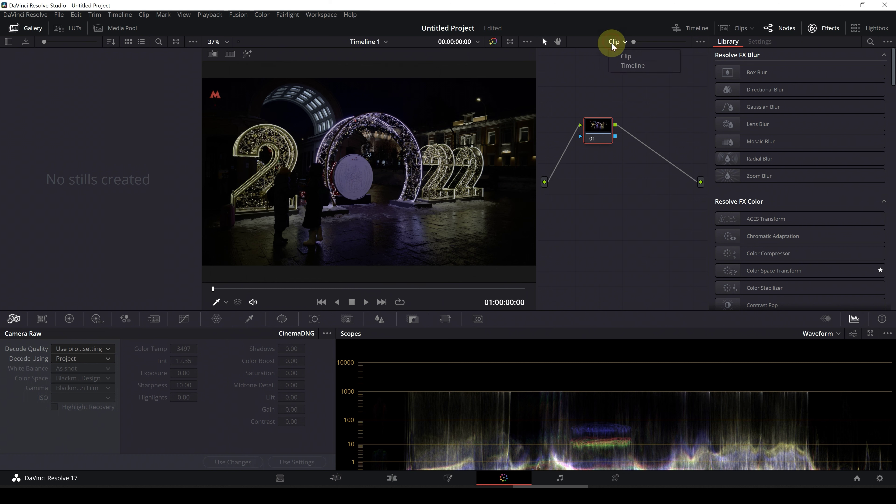
pyautogui.click(611, 64)
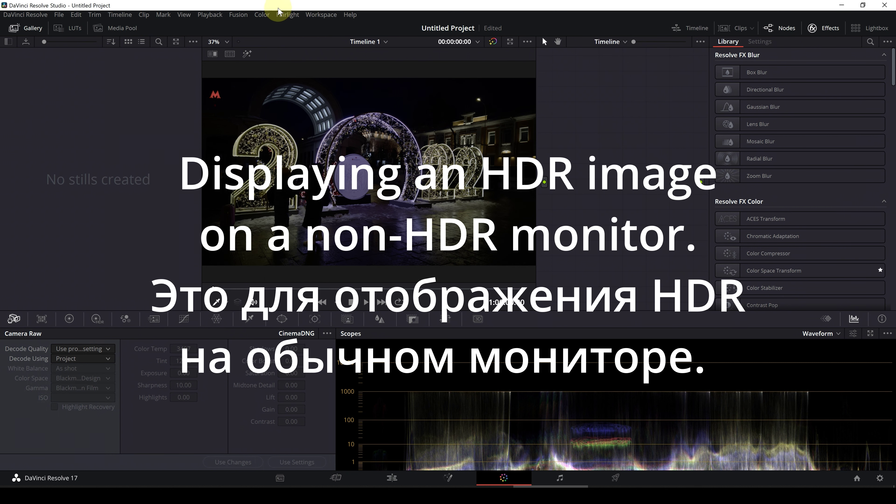
pyautogui.click(262, 14)
pyautogui.moveTo(272, 27)
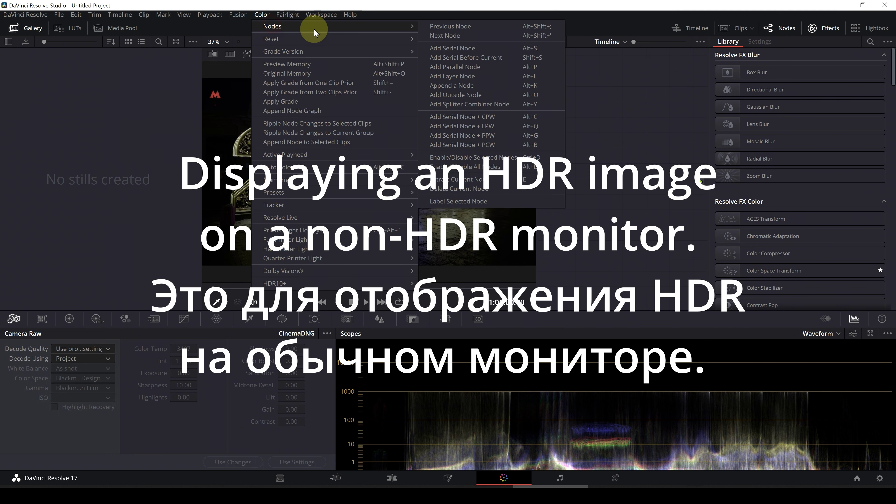
pyautogui.click(465, 49)
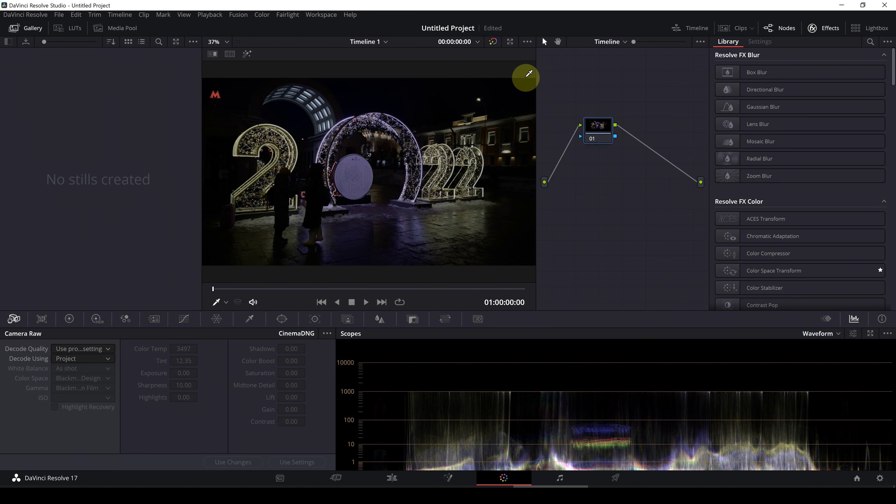
# Step: Apply the Color Space Transform effect to node 01
pyautogui.click(870, 44)
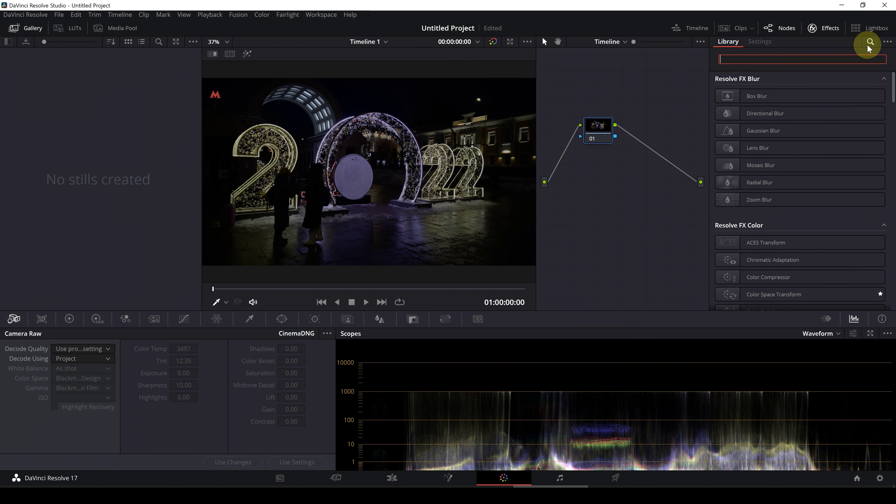
pyautogui.write('color')
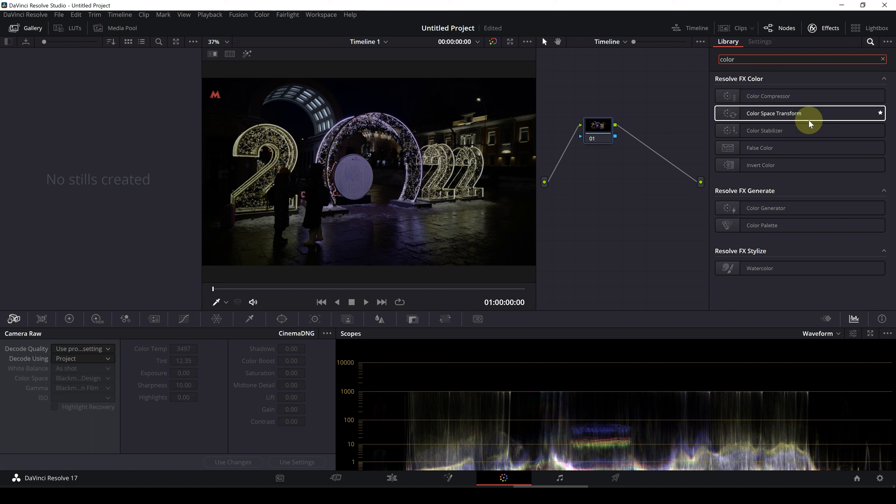
pyautogui.moveTo(810, 124); pyautogui.dragTo(602, 131)
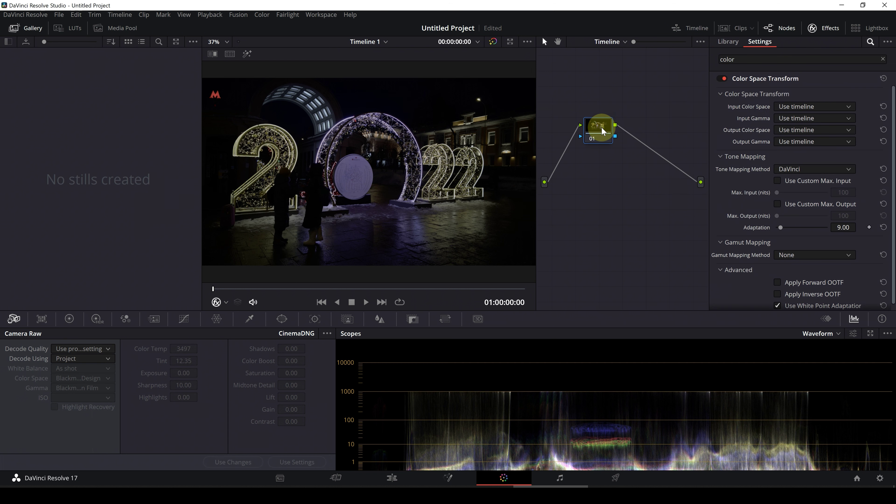
# Step: Set the CST input to Rec.2100 color space with ST2084 gamma
pyautogui.click(851, 106)
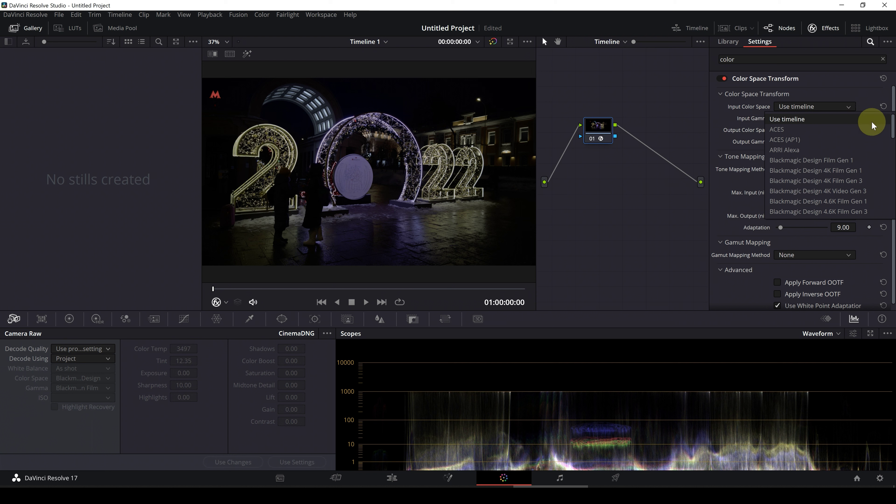
pyautogui.moveTo(889, 122); pyautogui.dragTo(894, 179)
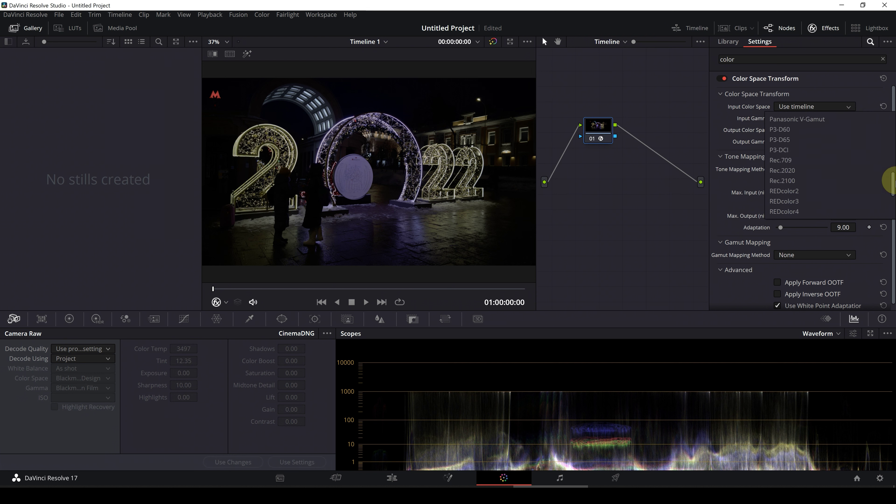
pyautogui.click(787, 181)
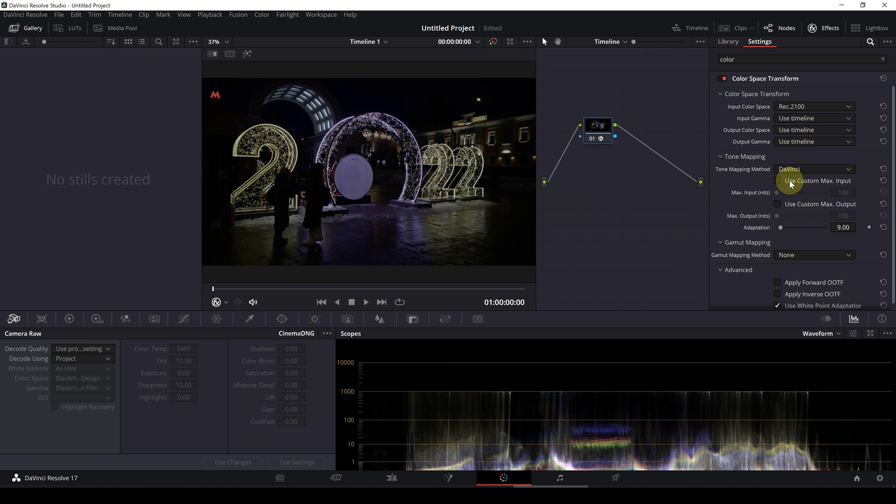
pyautogui.click(848, 118)
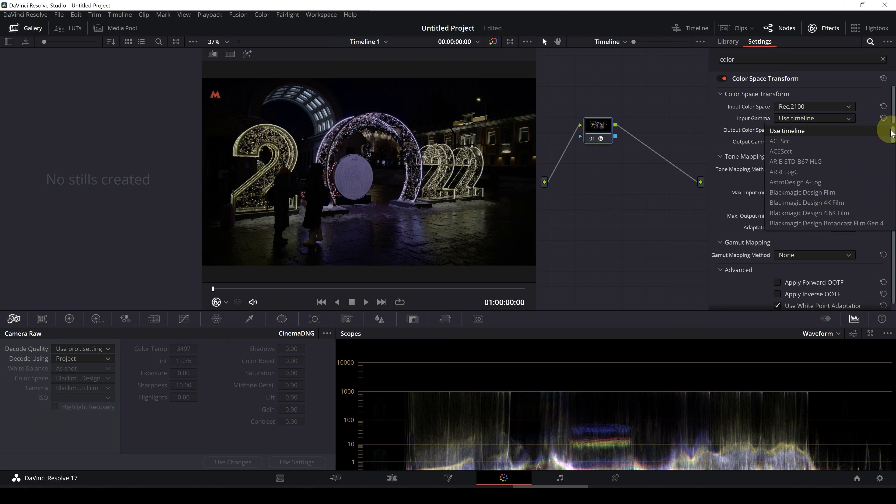
pyautogui.moveTo(891, 133); pyautogui.dragTo(893, 211)
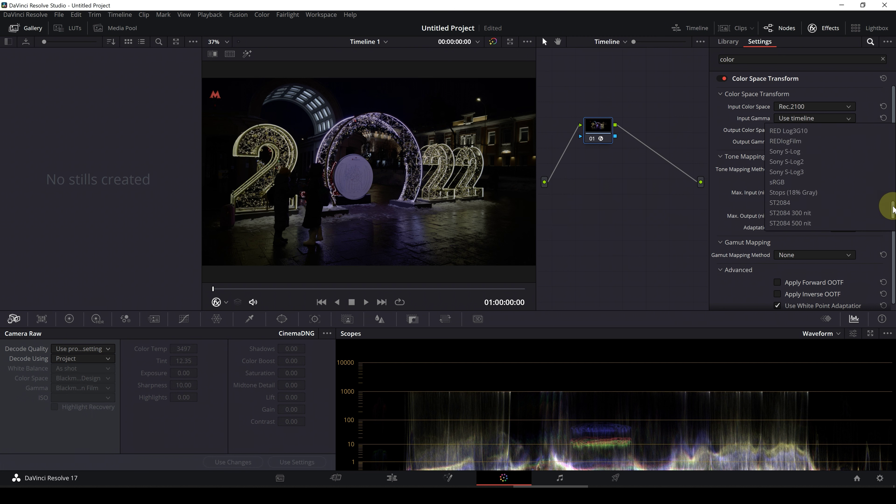
pyautogui.click(786, 204)
# Step: Set the CST output color space and gamma both to Rec.709
pyautogui.click(849, 130)
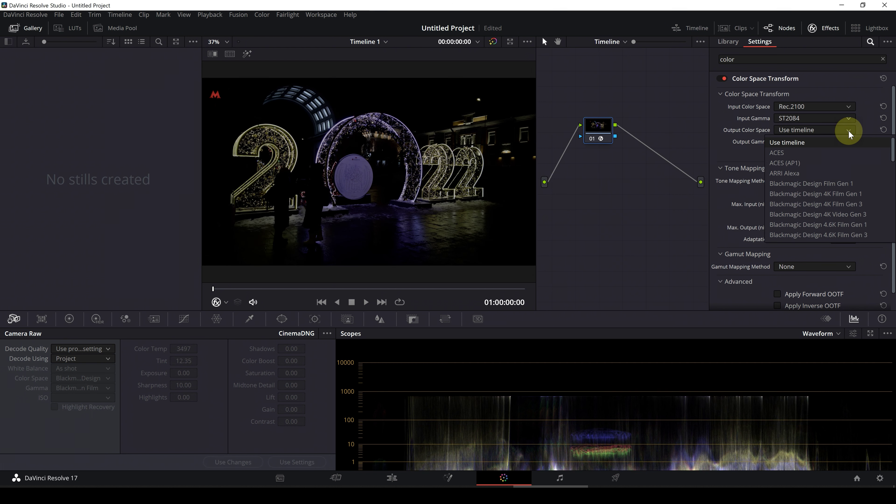
pyautogui.moveTo(892, 144); pyautogui.dragTo(892, 196)
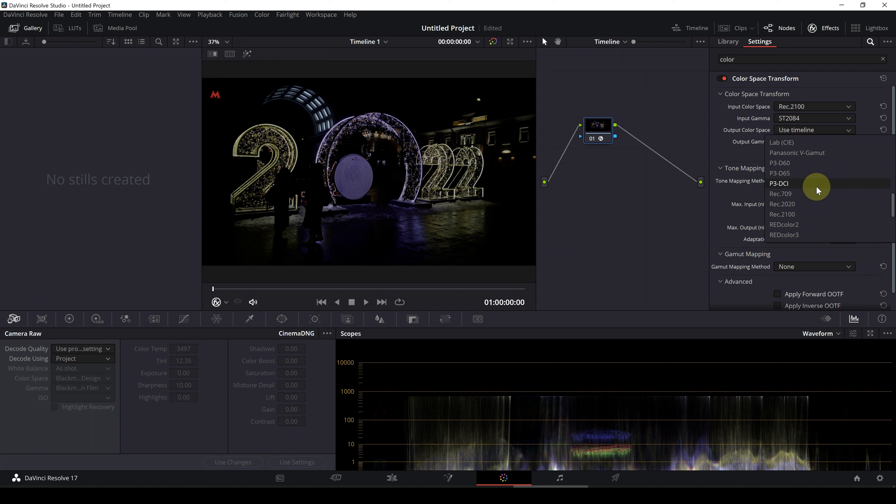
pyautogui.click(788, 194)
pyautogui.click(849, 142)
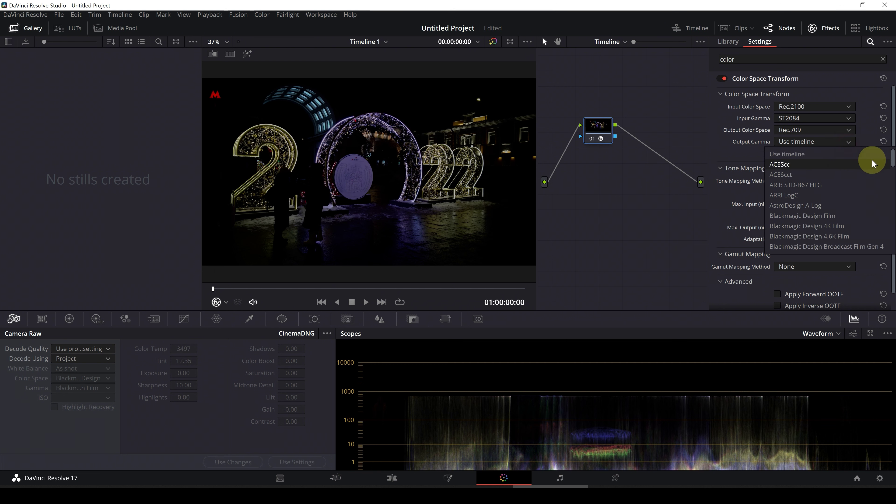
pyautogui.moveTo(892, 158); pyautogui.dragTo(894, 204)
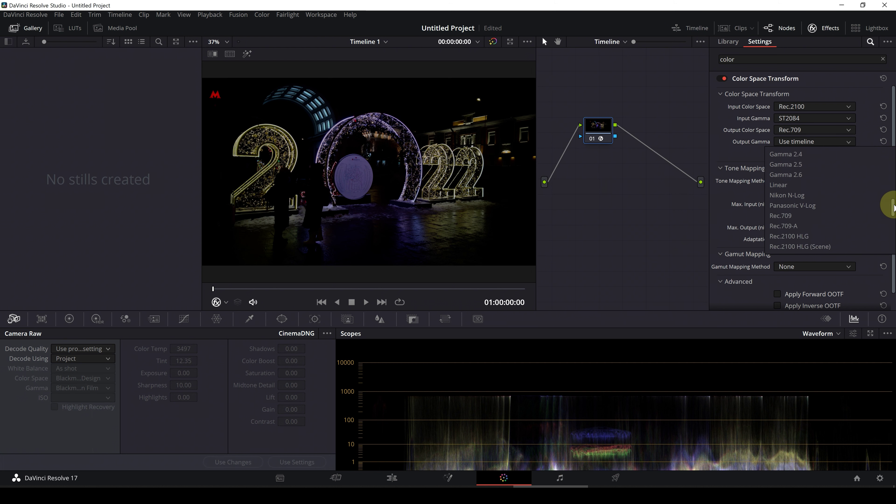
pyautogui.click(786, 216)
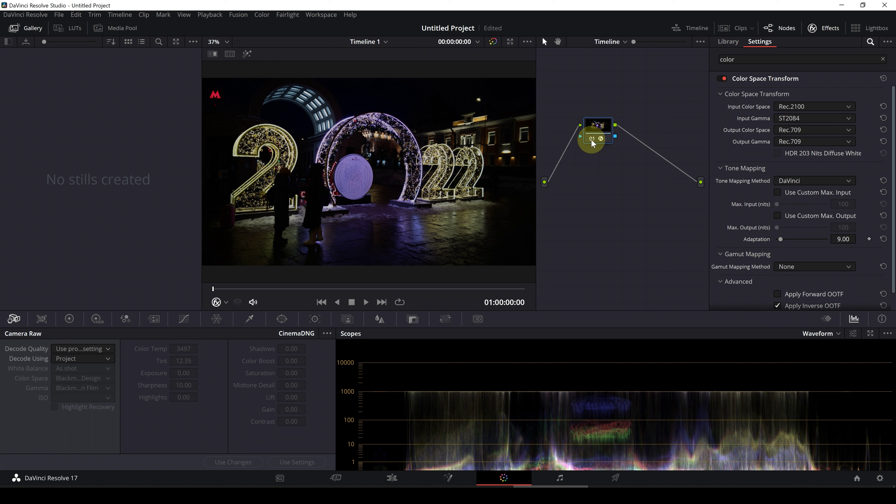
# Step: Disable the Color Space Transform node and put the waveform scope on HDR scale
pyautogui.hotkey('ctrl', 'd')
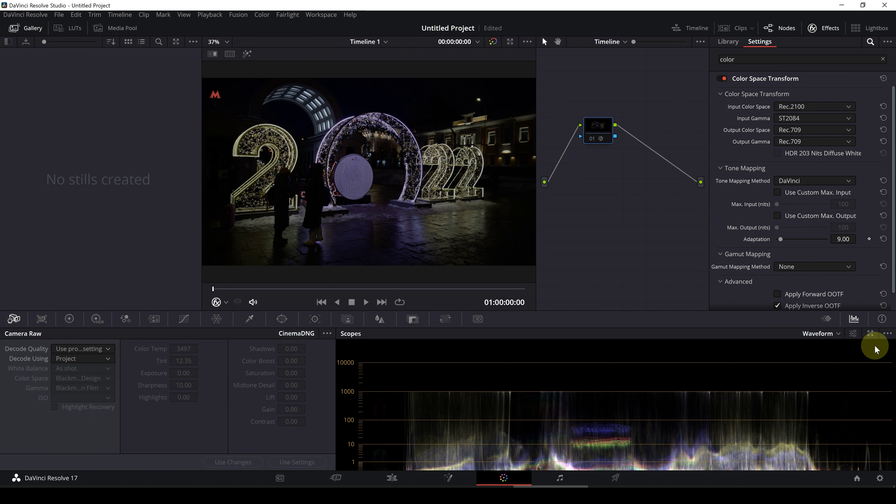
pyautogui.click(888, 334)
pyautogui.moveTo(830, 345)
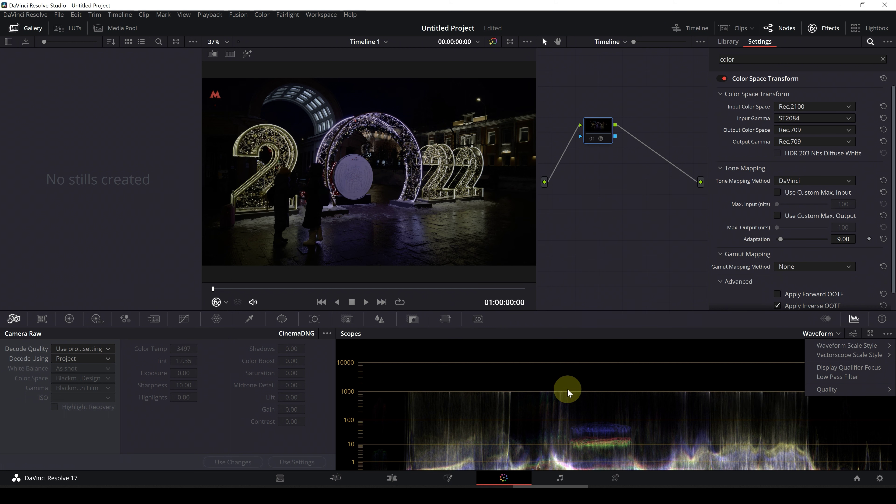
pyautogui.click(888, 334)
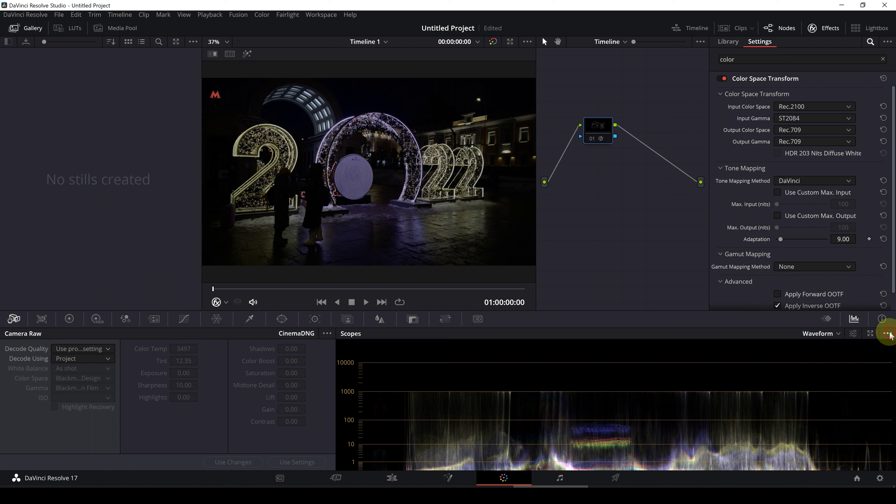
# Step: Switch to the clip node graph and set Camera Raw Decode Using to Clip
pyautogui.click(603, 41)
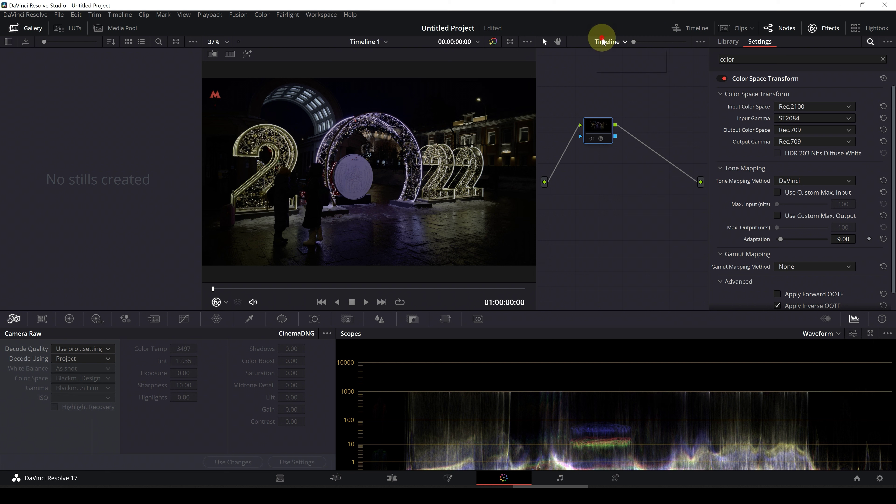
pyautogui.click(606, 59)
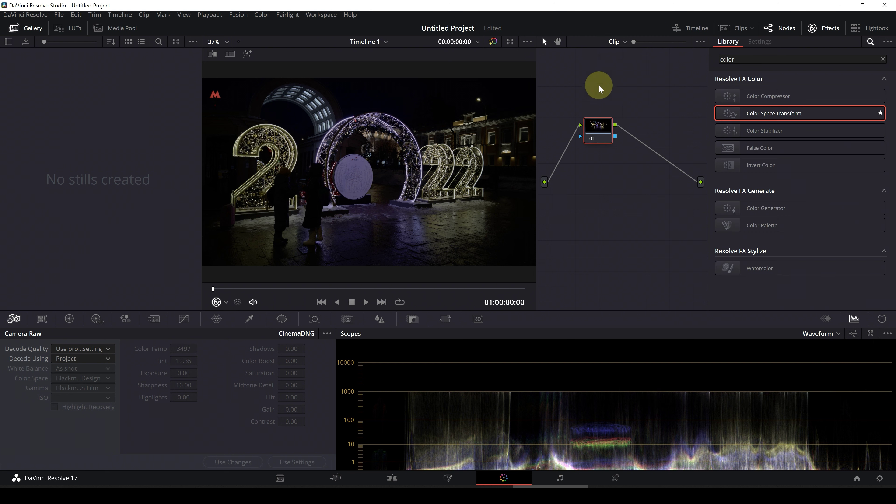
pyautogui.click(102, 359)
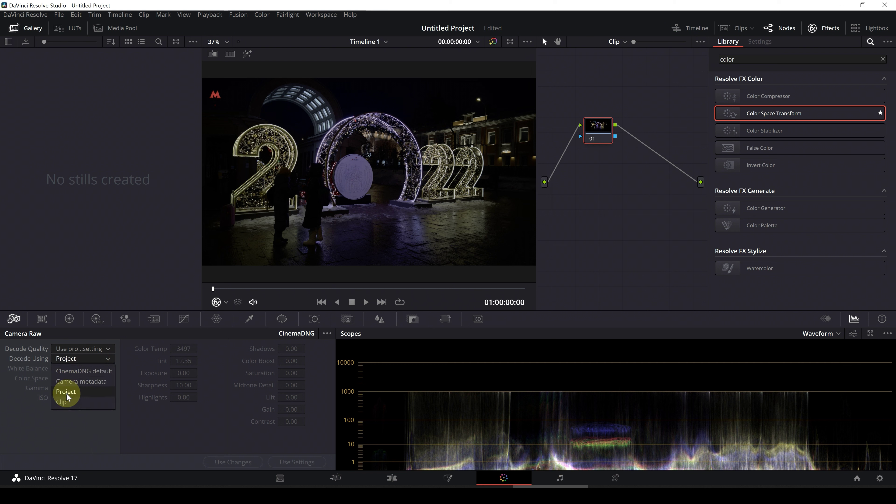
pyautogui.click(64, 401)
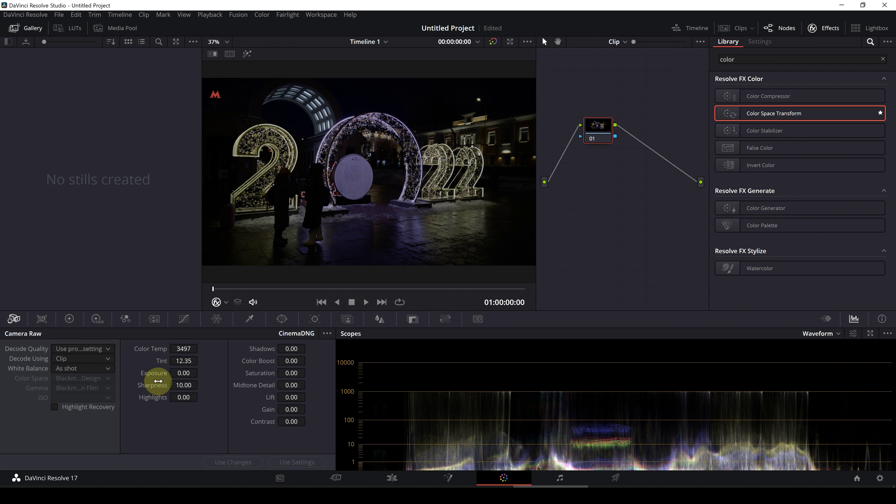
# Step: Set RAW Exposure to 0.75, Shadows to 69.50 and Highlights to -7.00
pyautogui.click(174, 373)
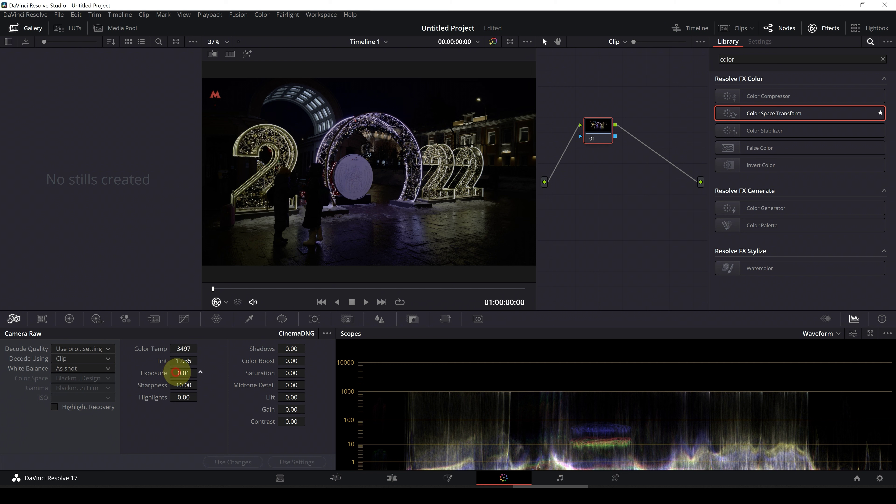
pyautogui.moveTo(175, 373); pyautogui.dragTo(210, 366)
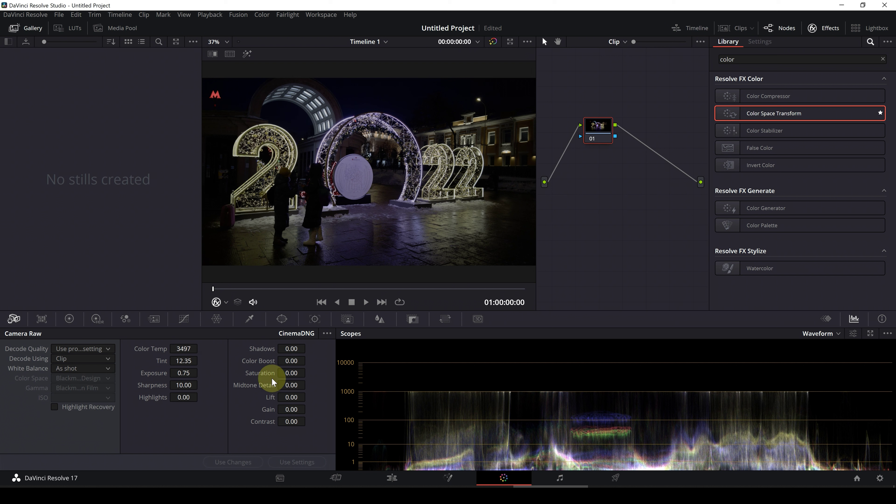
pyautogui.moveTo(290, 349); pyautogui.dragTo(357, 341)
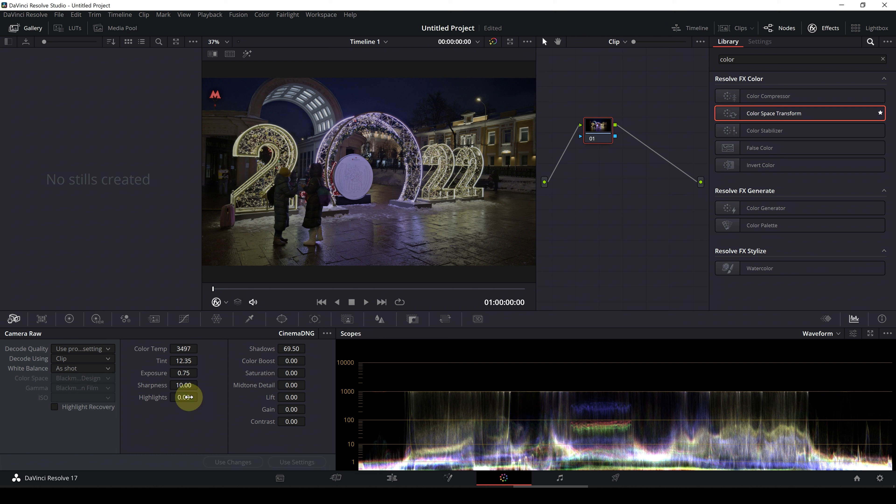
pyautogui.moveTo(182, 400); pyautogui.dragTo(173, 401)
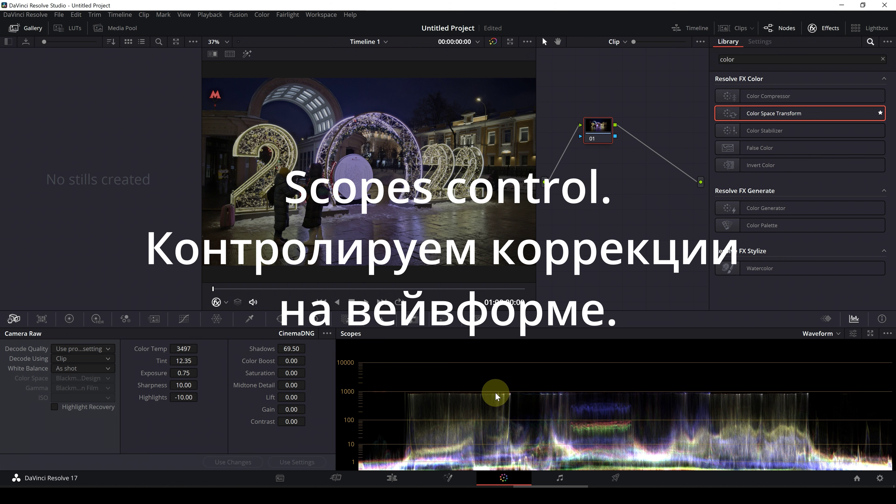
pyautogui.moveTo(181, 398); pyautogui.dragTo(187, 397)
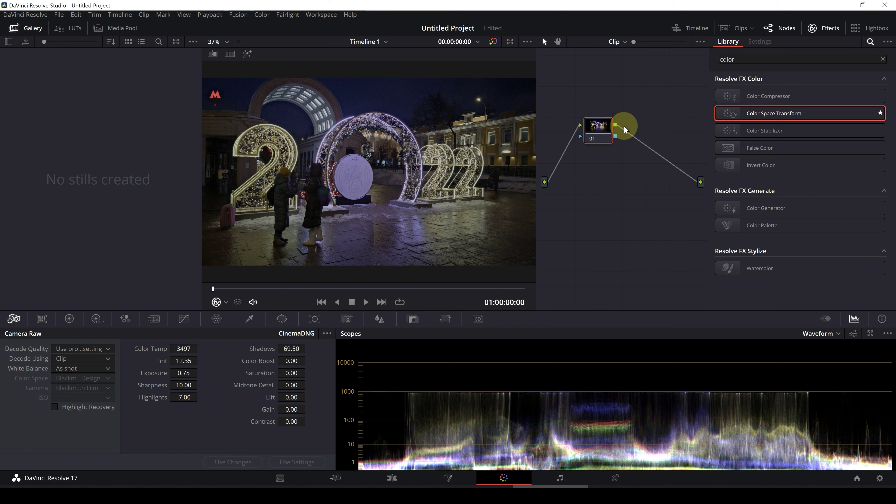
# Step: Switch to the Timeline node graph and toggle the CST node to preview the grade
pyautogui.click(614, 41)
pyautogui.click(626, 65)
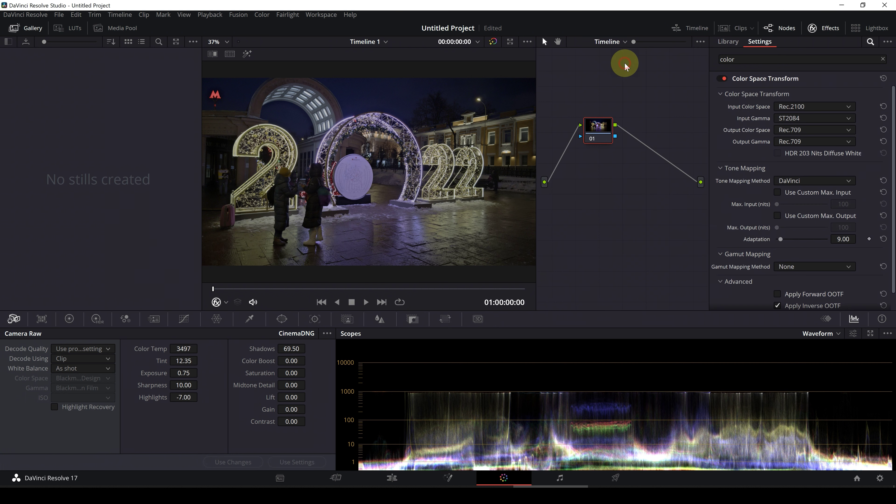
pyautogui.click(593, 140)
pyautogui.click(593, 139)
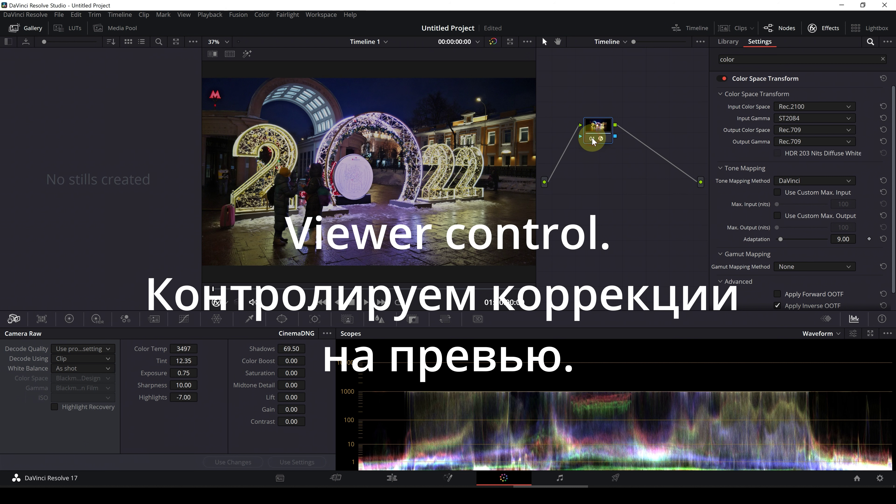
pyautogui.click(593, 139)
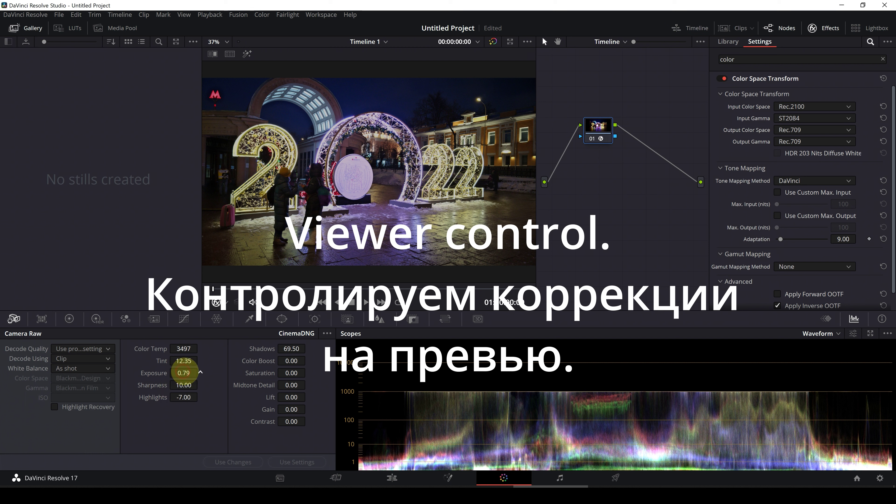
# Step: Try a higher Exposure, return it to 0.75, and disable the transform node
pyautogui.moveTo(184, 372)
pyautogui.mouseDown()
pyautogui.moveTo(171, 371)
pyautogui.moveTo(230, 359)
pyautogui.mouseUp()
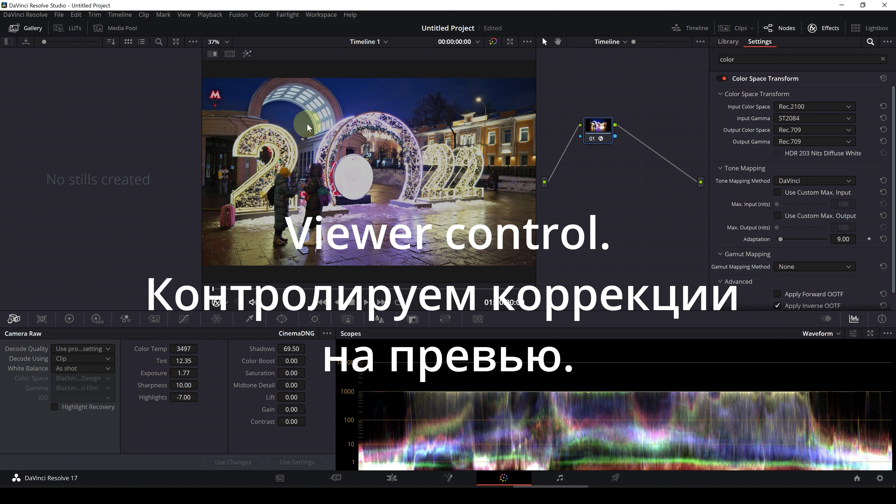
pyautogui.click(187, 374)
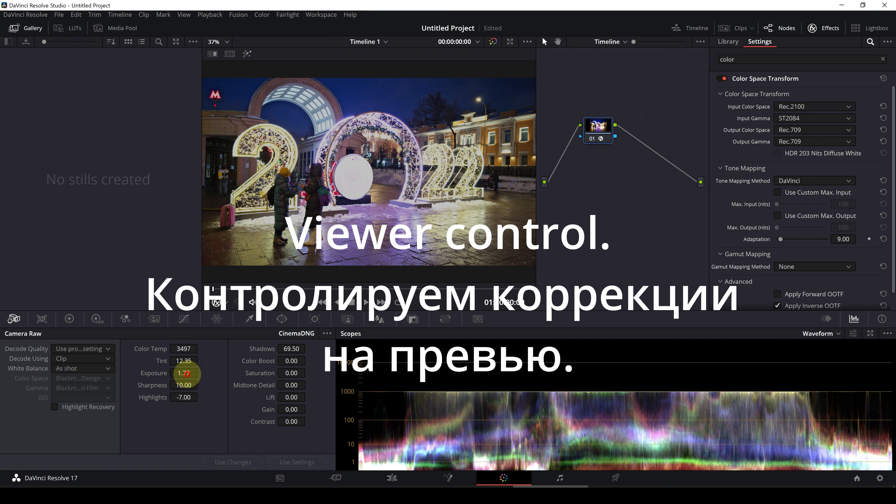
pyautogui.moveTo(187, 374); pyautogui.dragTo(140, 373)
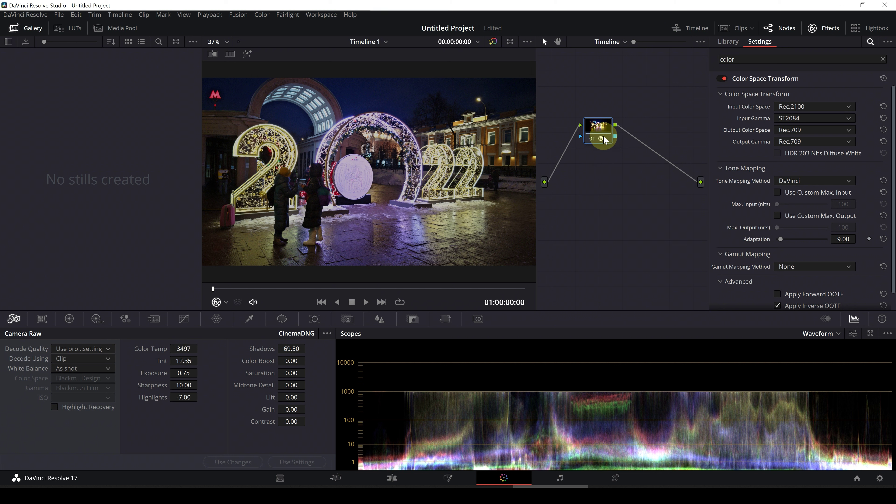
pyautogui.click(593, 141)
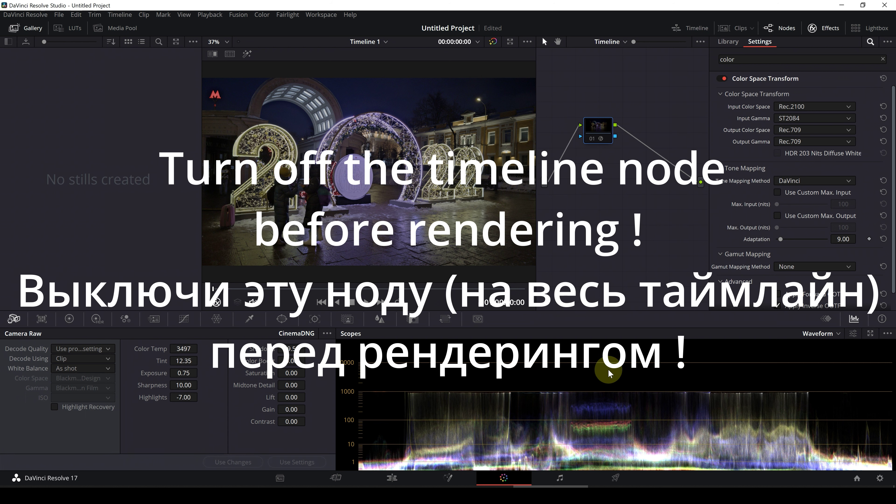
# Step: On the Deliver page, choose Voukoder format with high bit depth YUV pixel type
pyautogui.click(616, 478)
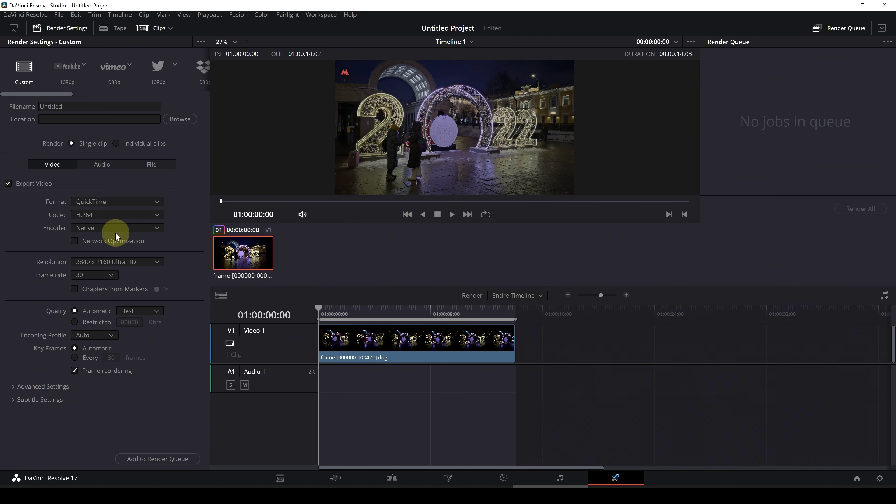
pyautogui.click(76, 203)
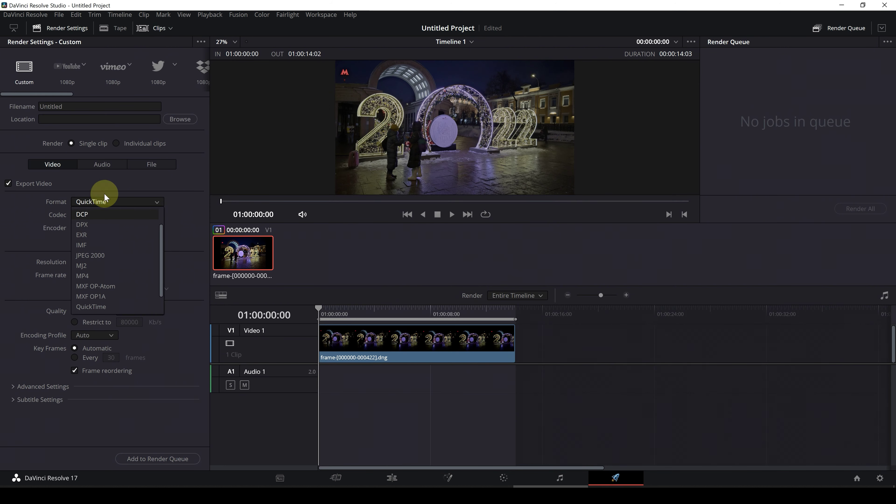
pyautogui.scroll(-2, 138, 275)
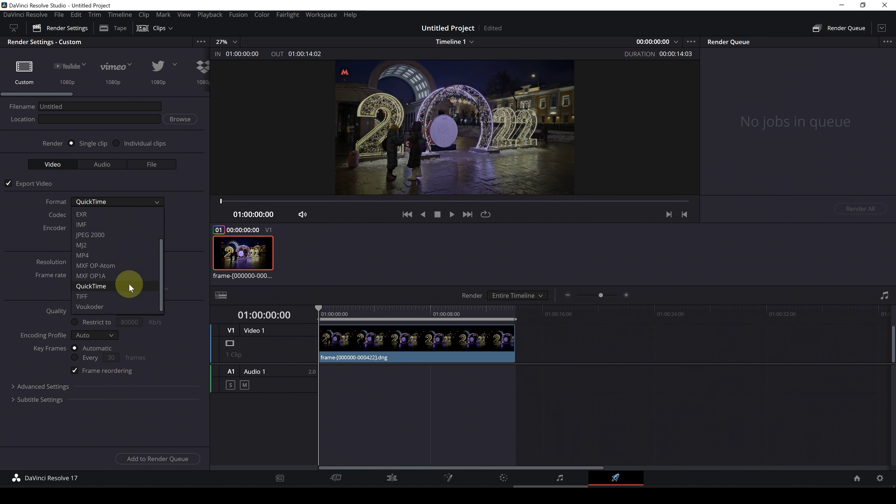
pyautogui.click(101, 307)
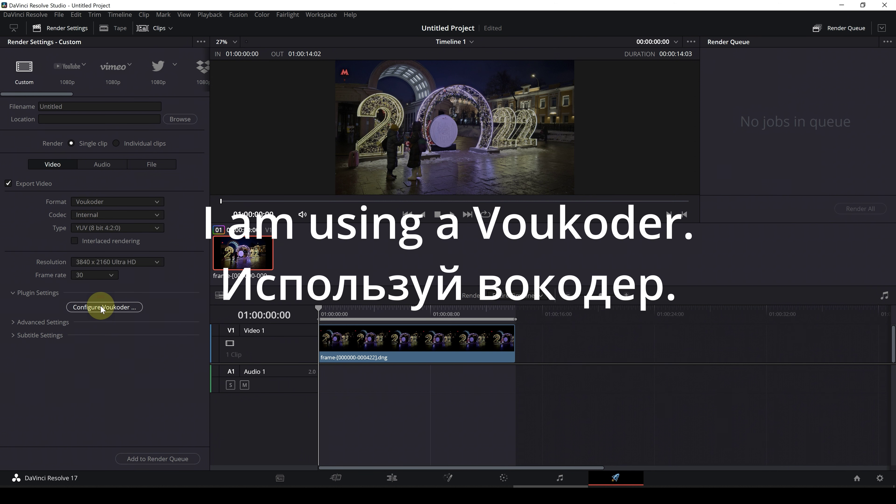
pyautogui.click(113, 229)
pyautogui.click(104, 271)
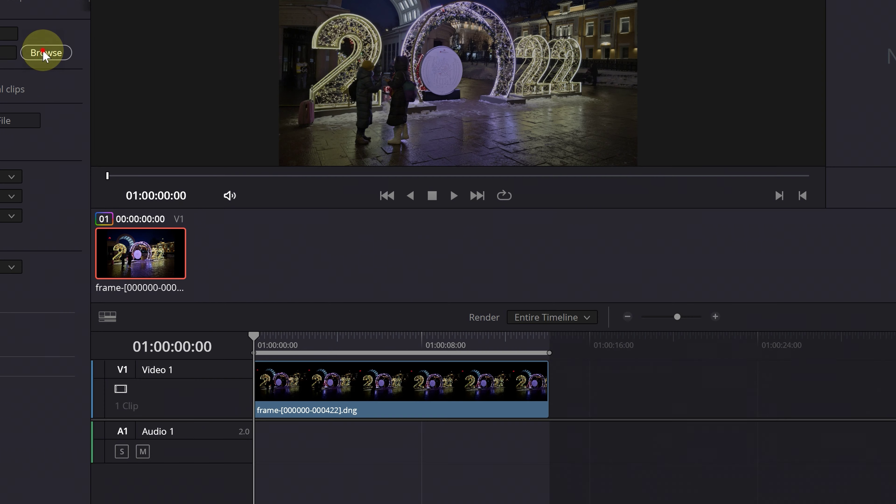
# Step: Set the render location to C:\vol0 and bring up Voukoder's configuration
pyautogui.click(180, 119)
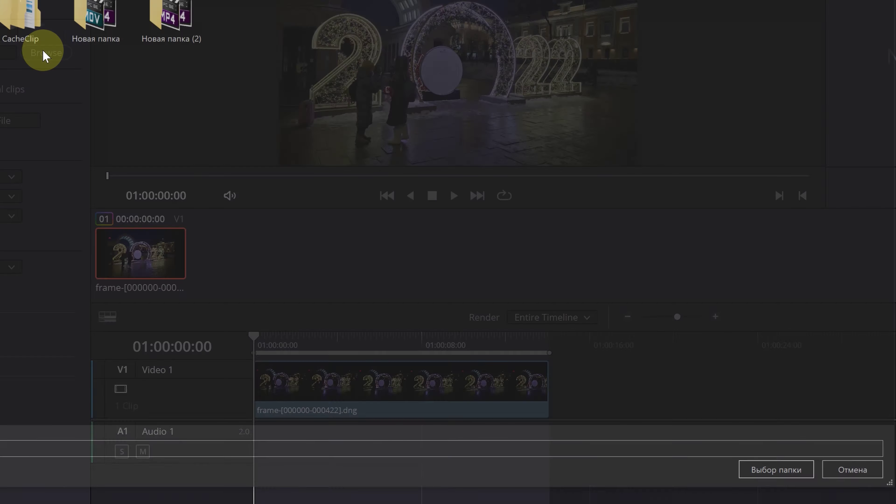
pyautogui.click(764, 474)
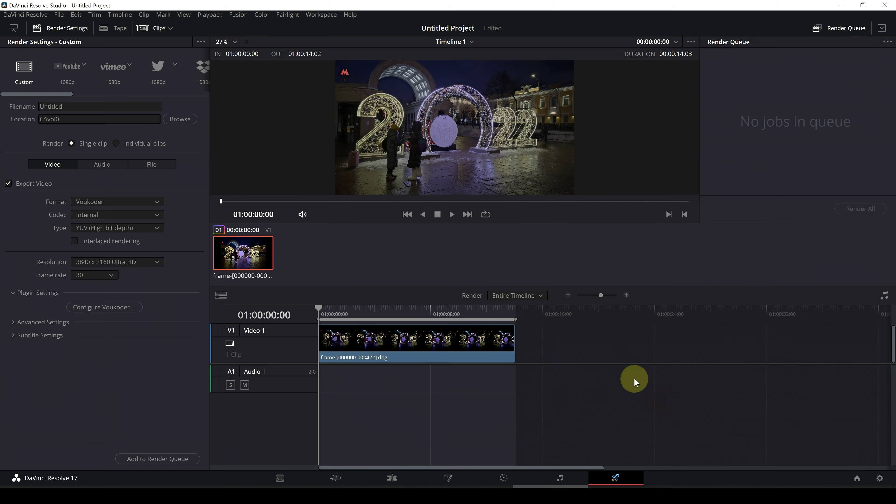
pyautogui.click(107, 307)
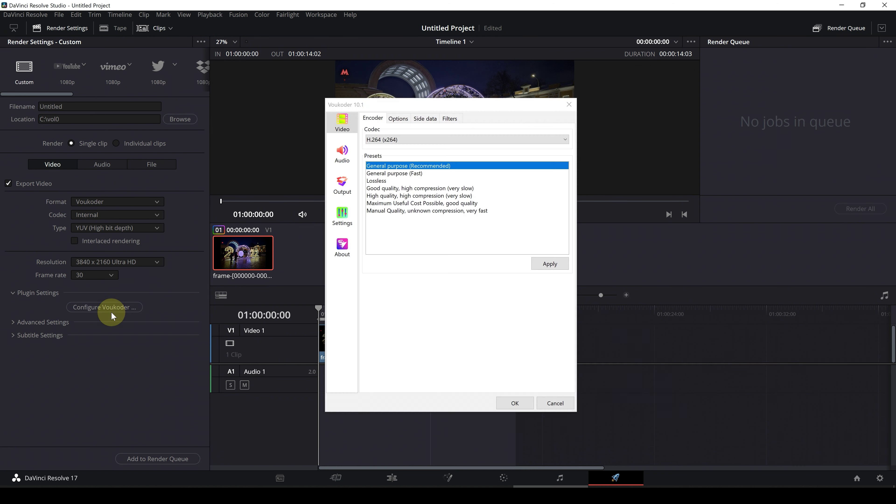
# Step: Select ProRes KS with the High Quality profile, keeping YUV 4:2:2 (10 bit) colour format
pyautogui.click(407, 139)
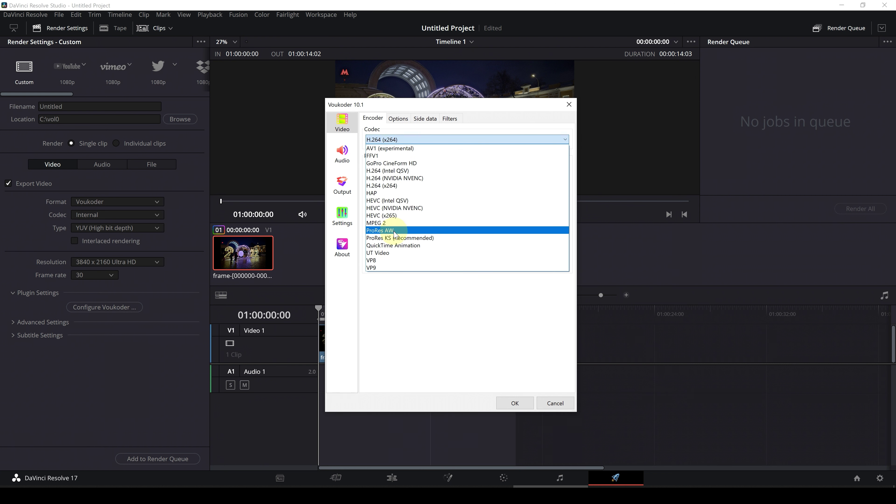
pyautogui.click(429, 241)
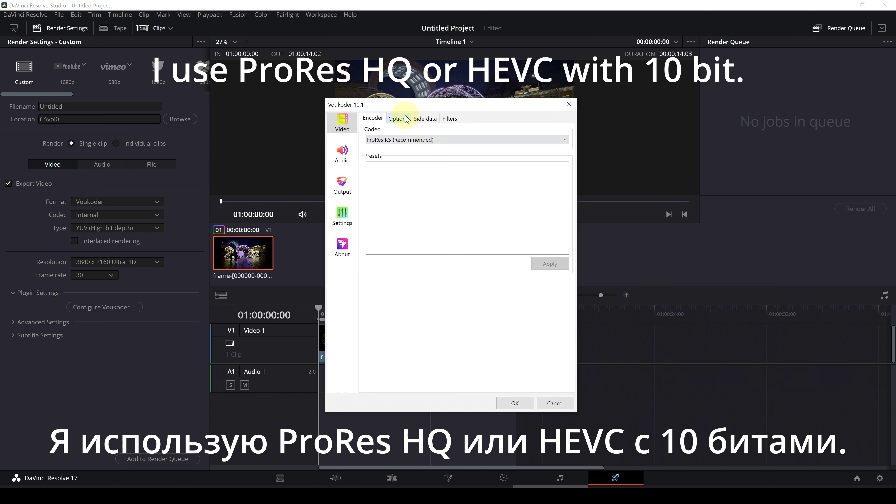
pyautogui.click(398, 118)
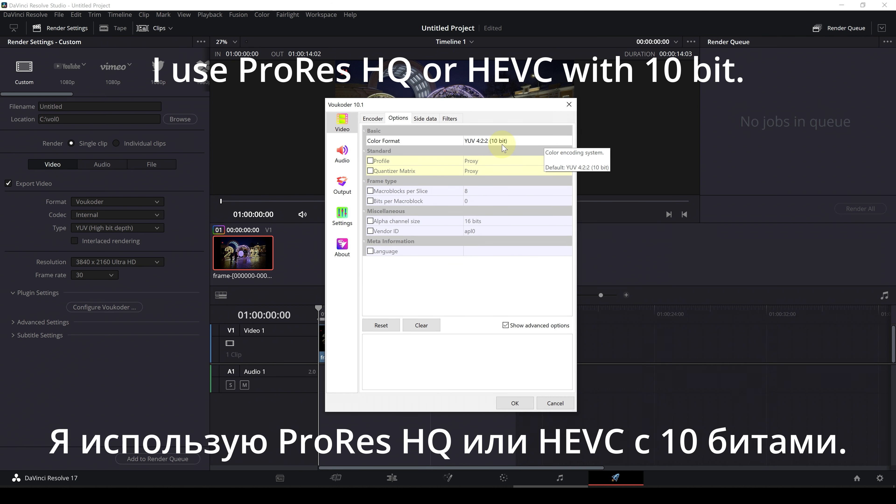
pyautogui.click(567, 141)
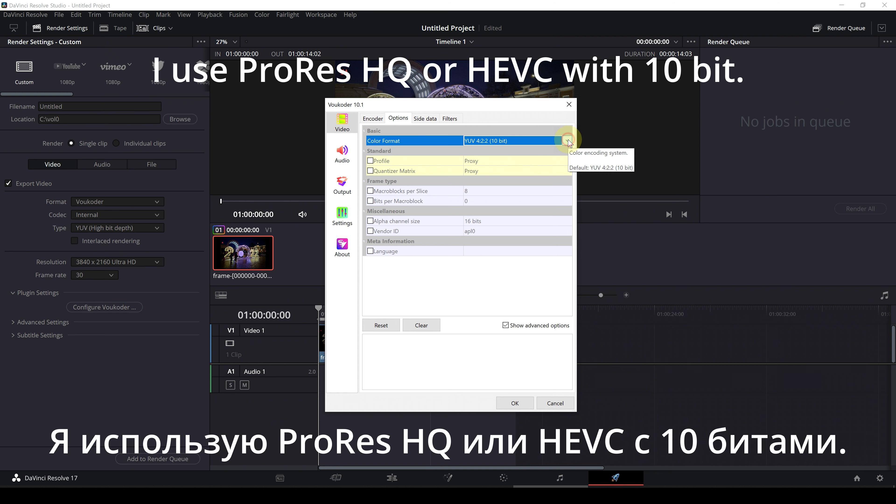
pyautogui.click(568, 142)
pyautogui.click(568, 142)
pyautogui.click(567, 161)
pyautogui.click(567, 161)
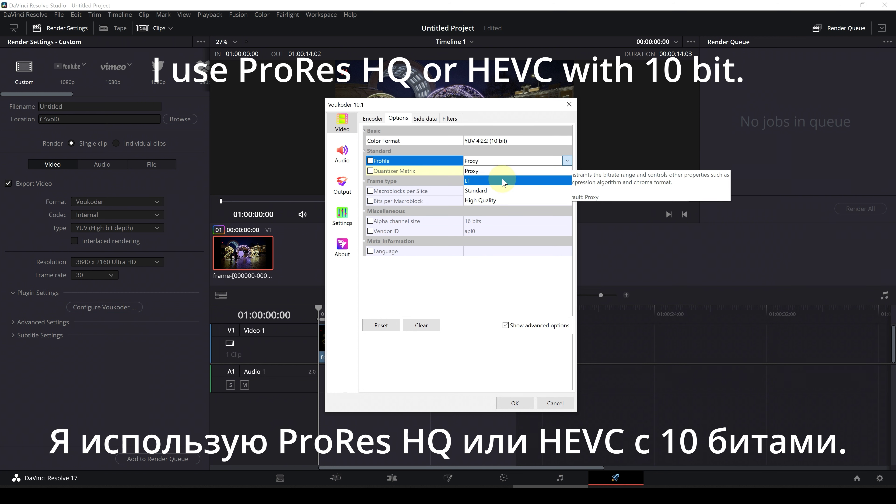
pyautogui.click(473, 201)
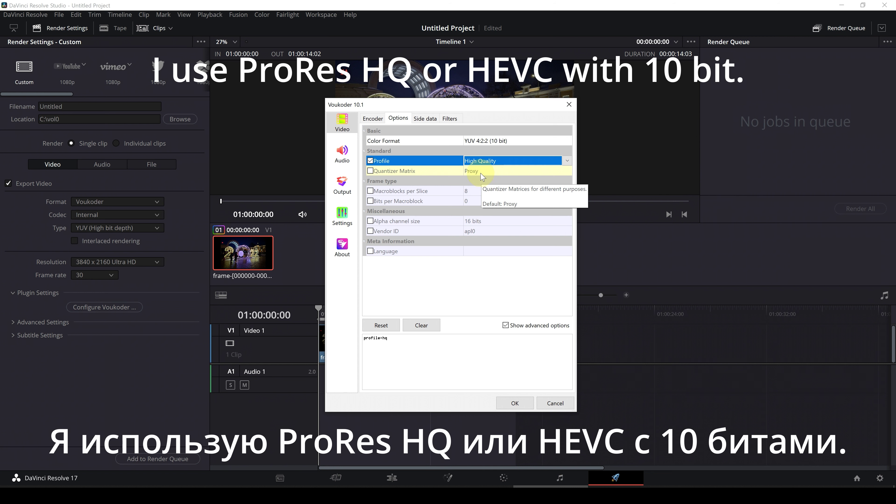
pyautogui.click(373, 119)
pyautogui.click(400, 140)
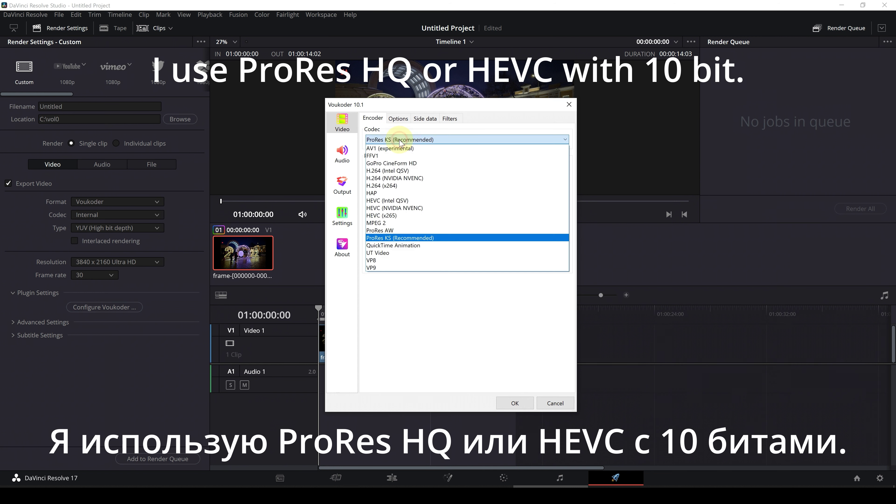
# Step: Switch the codec to HEVC (NVIDIA NVENC) and apply the Good quality (Recommended) preset
pyautogui.click(396, 209)
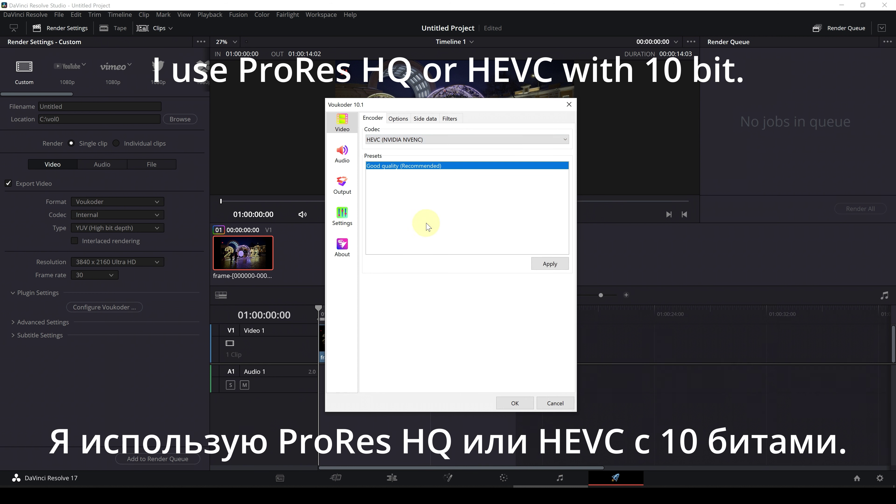
pyautogui.click(550, 264)
pyautogui.click(506, 260)
# Step: Set HEVC bit depth to YUV 4:2:0 (10 bit) and the encoder preset to High Quality
pyautogui.click(395, 122)
pyautogui.click(540, 171)
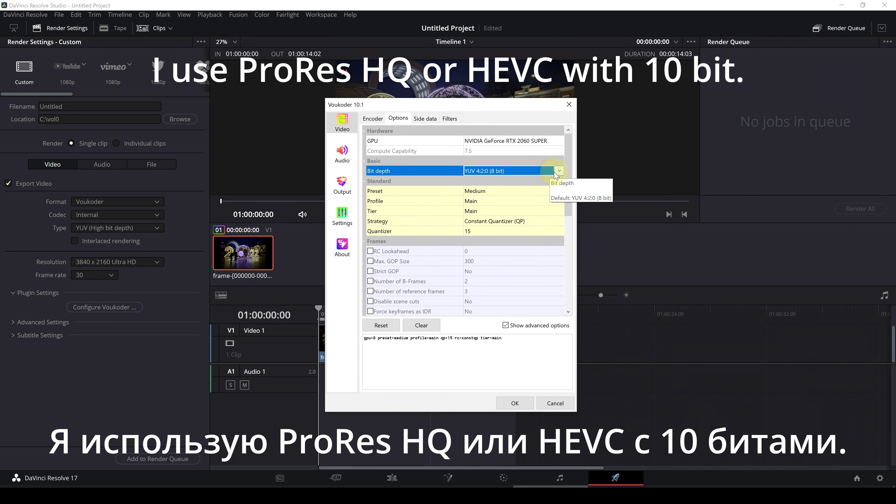
pyautogui.click(543, 171)
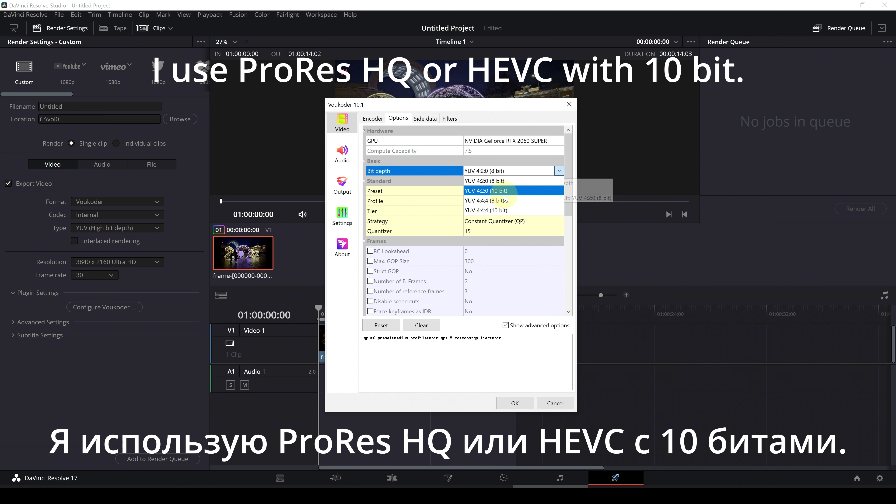
pyautogui.click(499, 193)
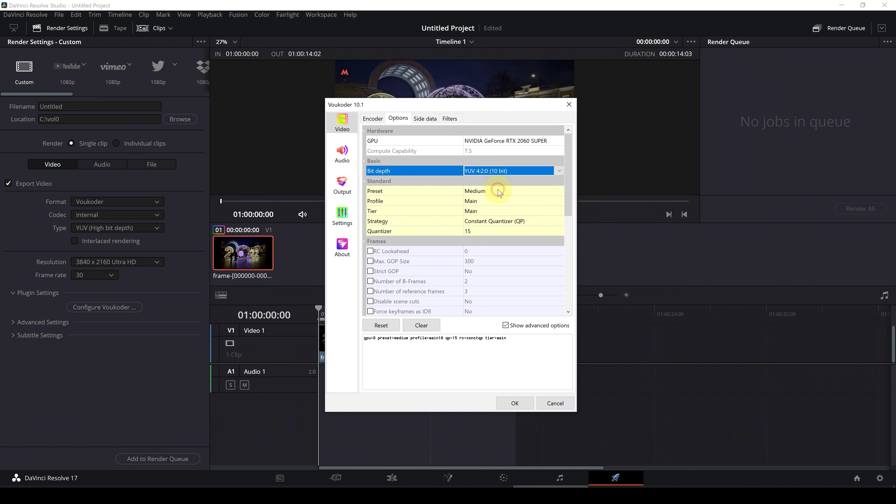
pyautogui.click(559, 193)
pyautogui.click(560, 194)
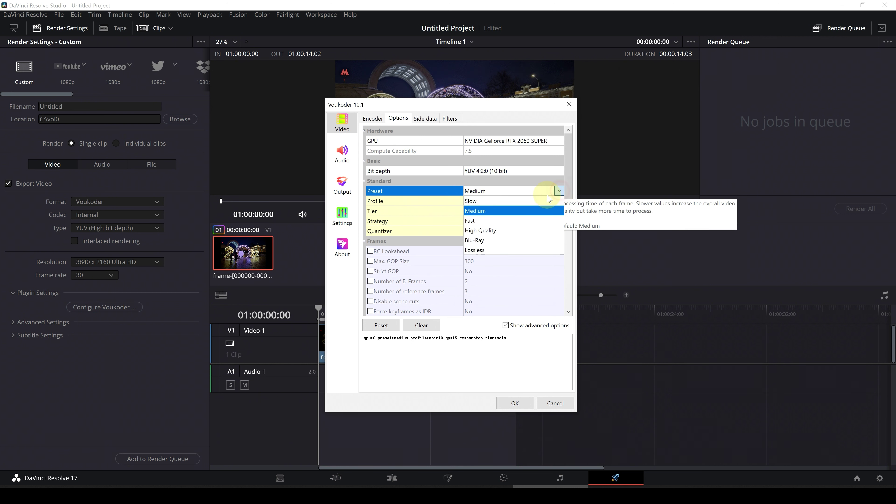
pyautogui.click(540, 229)
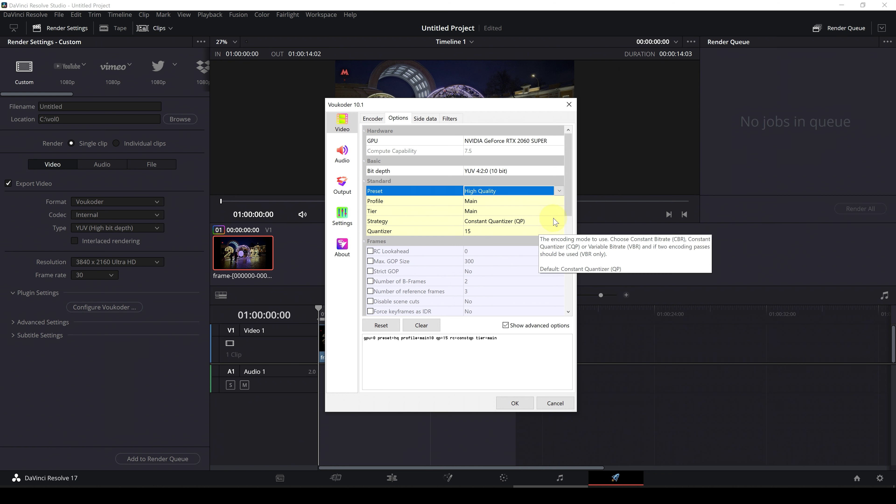
# Step: Use Constant Bitrate (CBR) HQ rate control at 50000 kbit
pyautogui.click(547, 222)
pyautogui.click(560, 221)
pyautogui.click(496, 262)
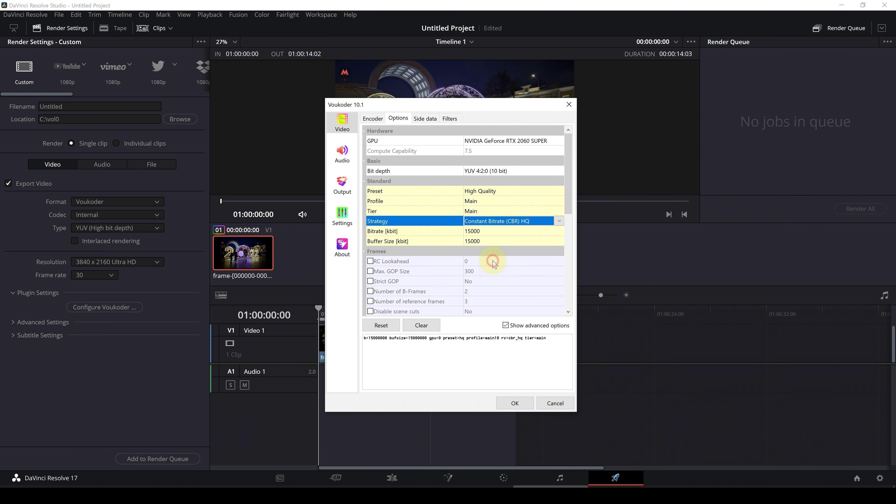
pyautogui.click(512, 231)
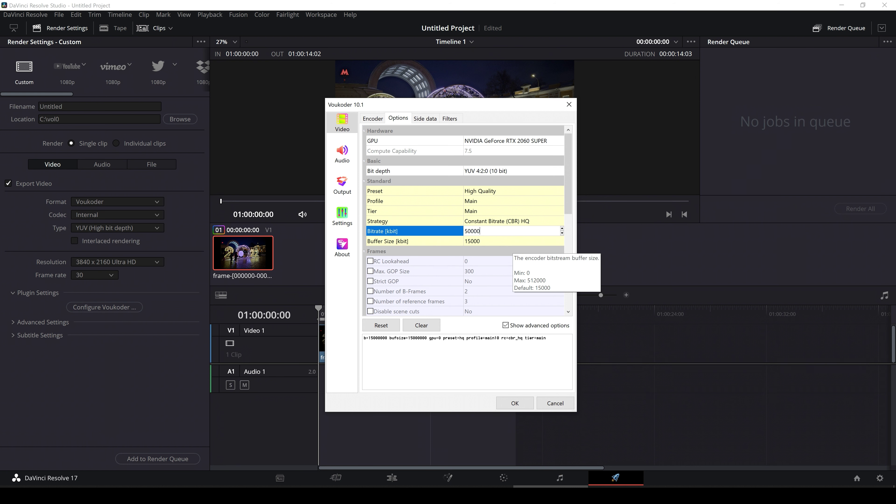
pyautogui.press('BackSpace')
pyautogui.press('BackSpace')
pyautogui.press('BackSpace')
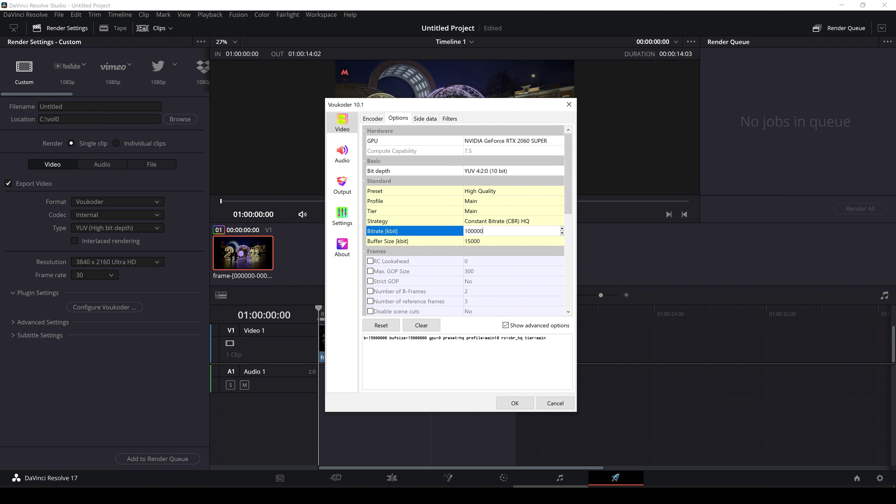
pyautogui.click(490, 232)
pyautogui.doubleClick(481, 231)
pyautogui.write('50')
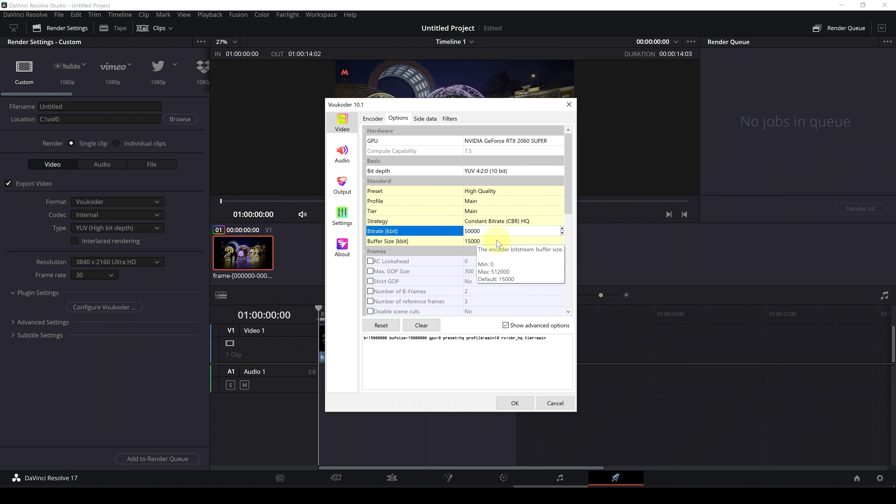
pyautogui.click(497, 240)
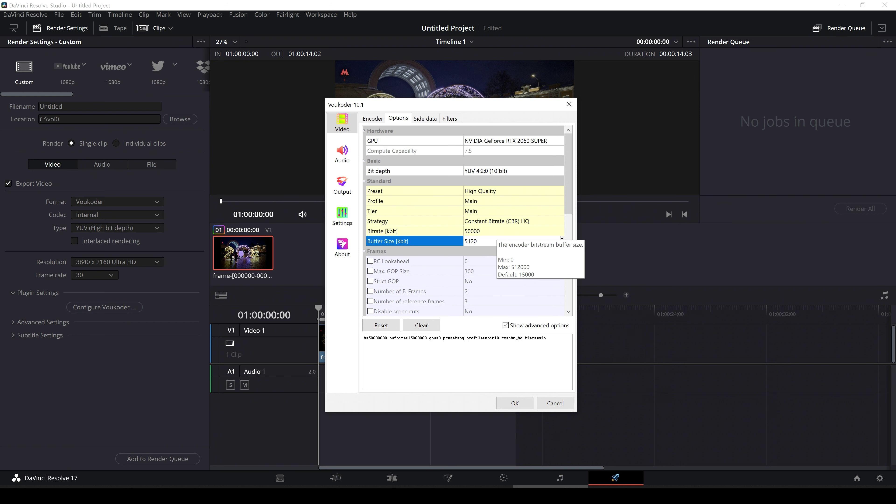
# Step: Check the AAC audio encoder options in Voukoder
pyautogui.click(342, 153)
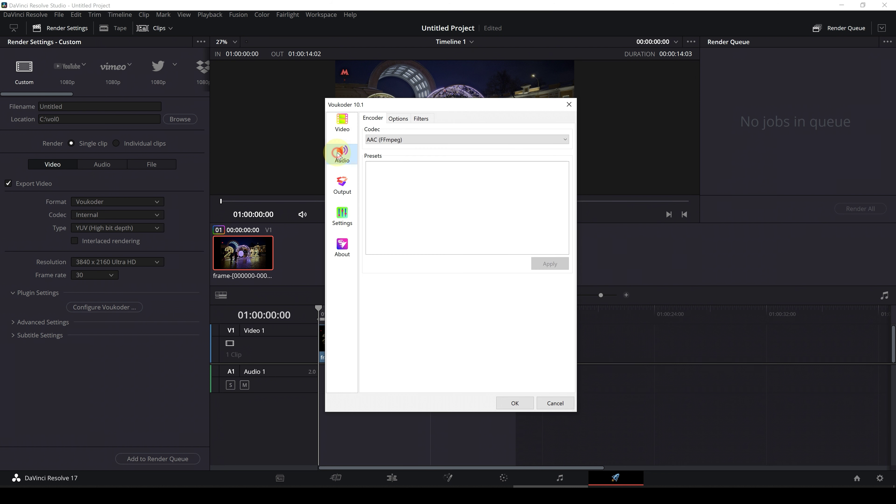
pyautogui.click(395, 119)
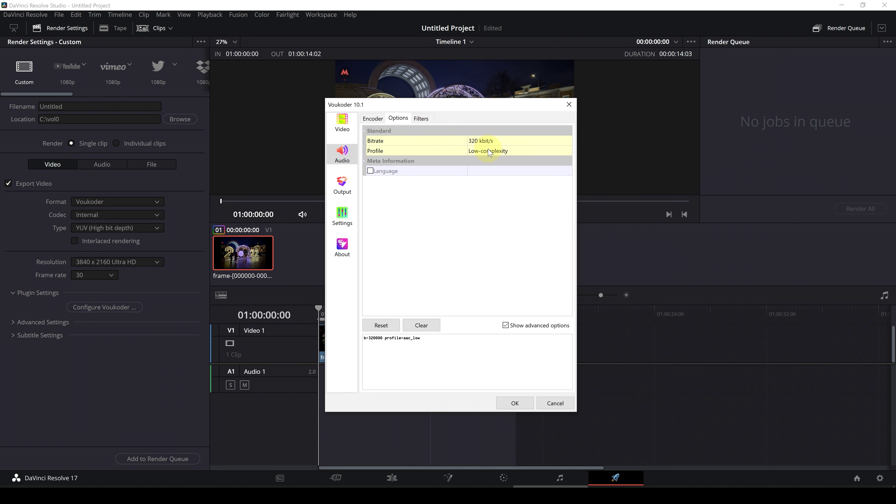
pyautogui.click(375, 119)
# Step: Set the container to MPEG-4 (.mp4), confirm Voukoder, and add the timeline to the render queue
pyautogui.click(342, 185)
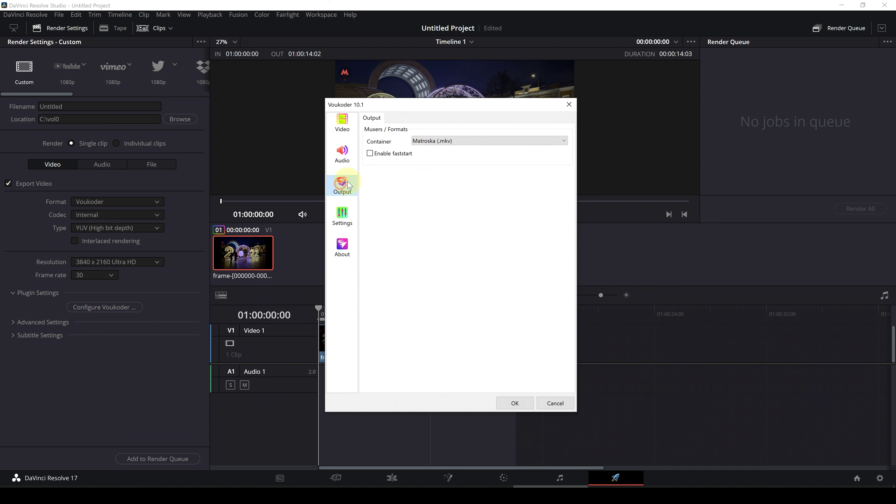
pyautogui.click(441, 141)
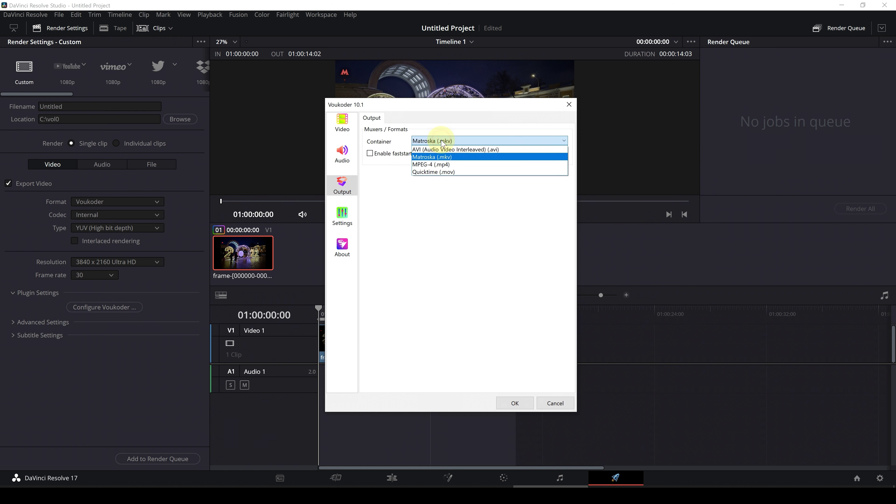
pyautogui.click(442, 164)
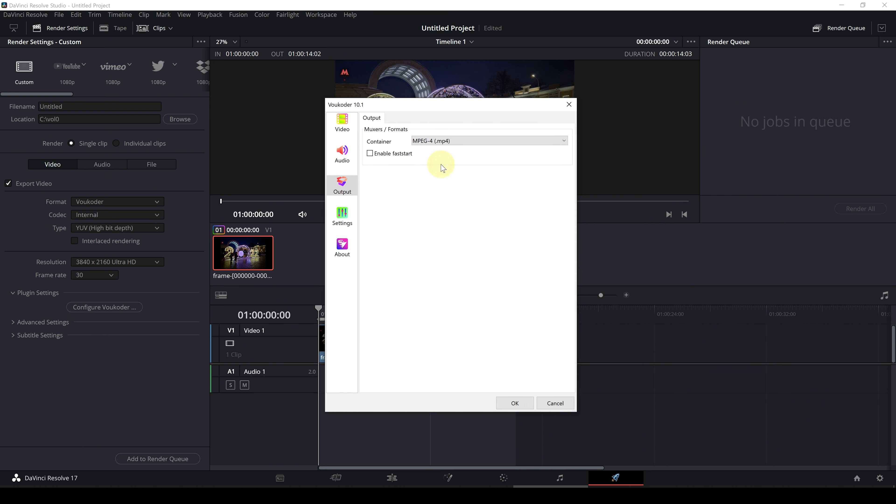
pyautogui.click(515, 404)
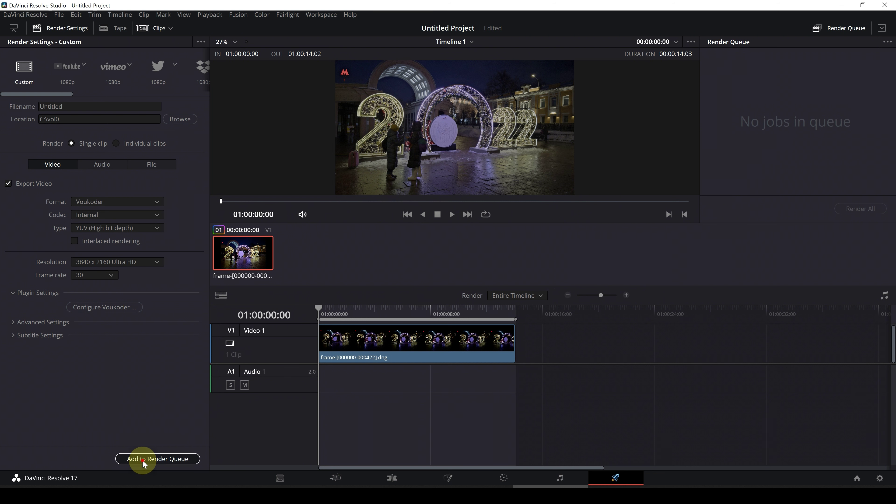
pyautogui.click(144, 460)
# Step: Render the job and highlight the 10-bit depth and BT.2020/PQ lines in info.txt
pyautogui.click(856, 209)
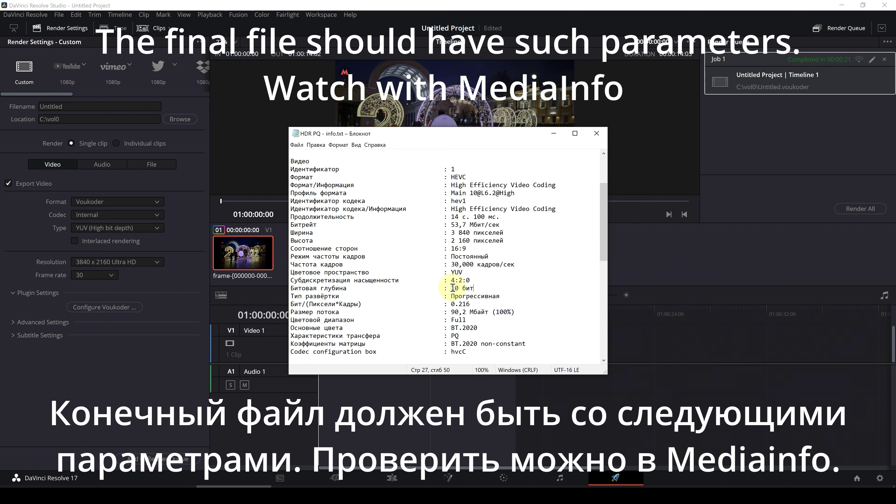
pyautogui.moveTo(452, 288); pyautogui.dragTo(468, 288)
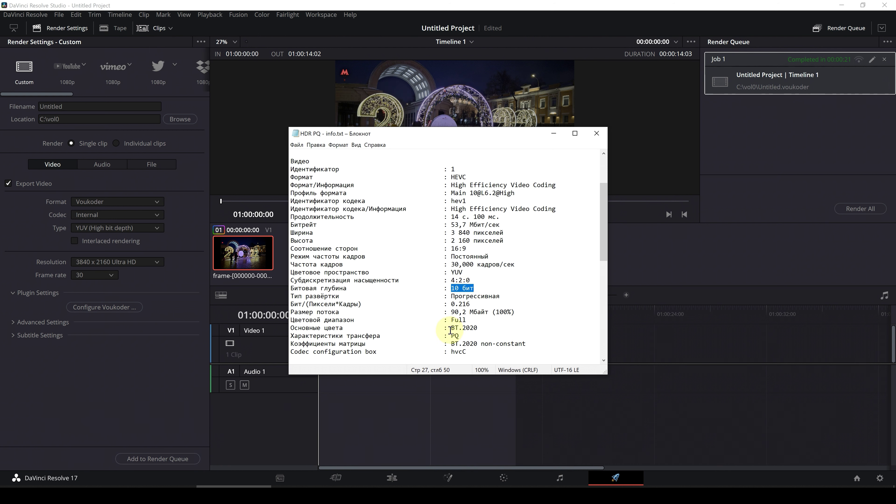
pyautogui.moveTo(451, 320)
pyautogui.mouseDown()
pyautogui.moveTo(459, 335)
pyautogui.moveTo(514, 344)
pyautogui.mouseUp()
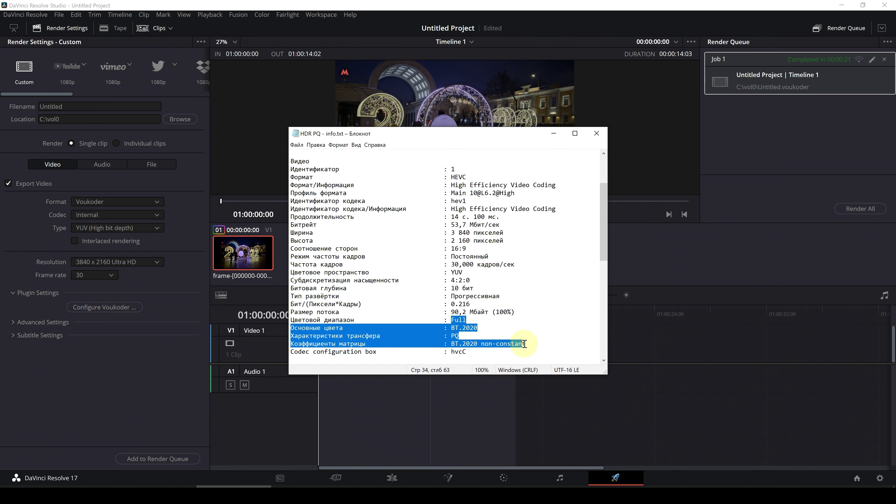